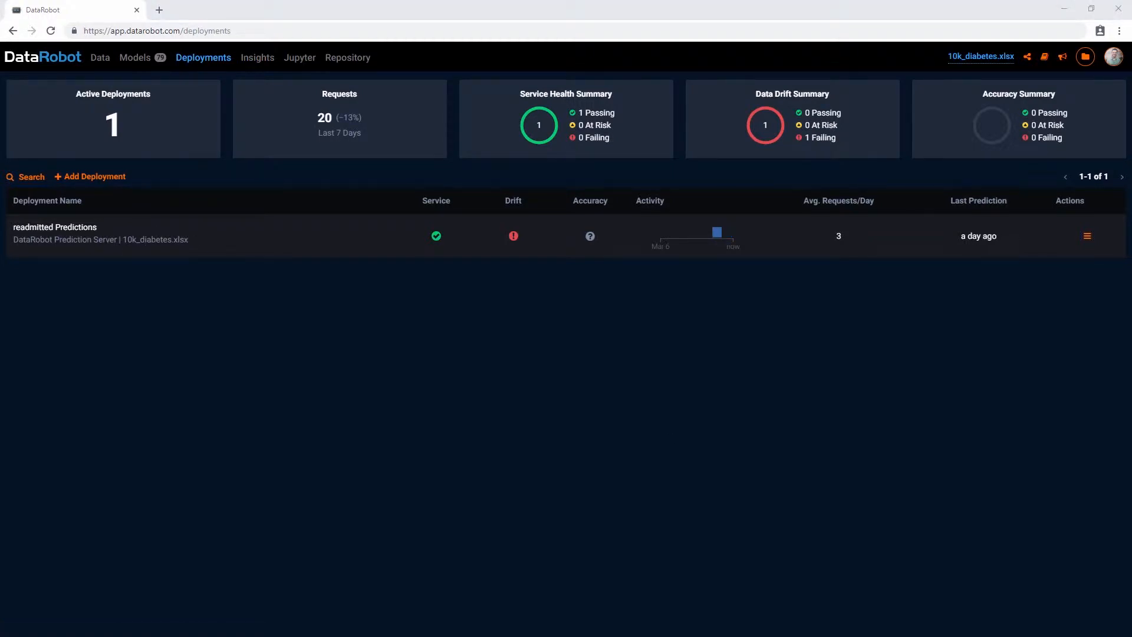
Switch to Visual Studio and open the CData DataRobot data connection for modification, widening the Server Explorer to show its full name.
{"action": "key", "text": "alt+Tab"}
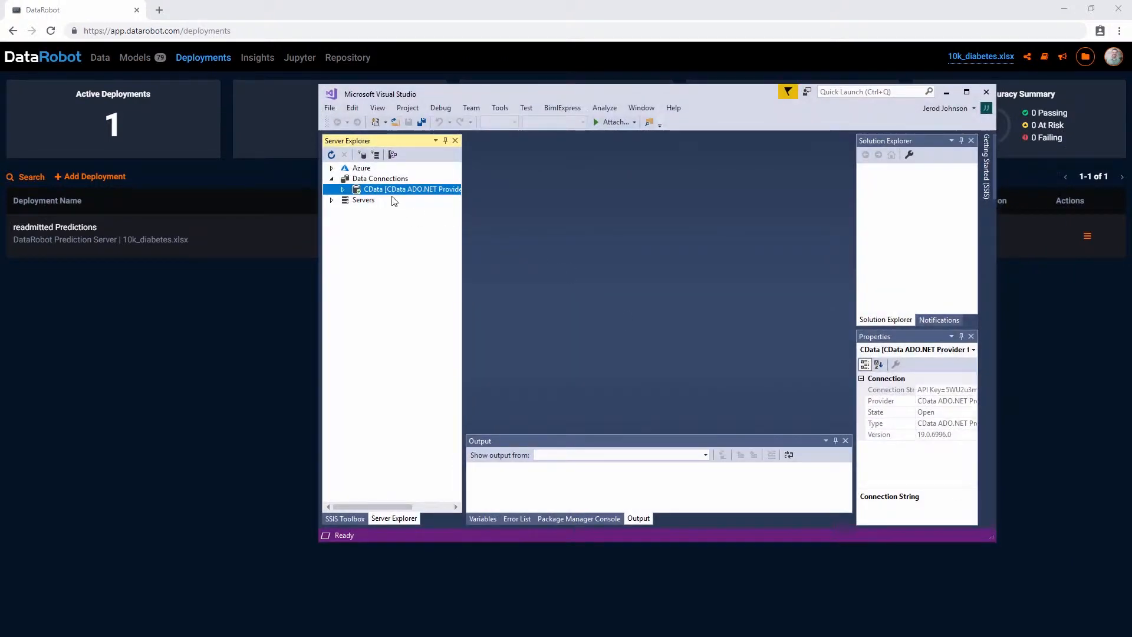
{"action": "left_click_drag", "start_coordinate": [463, 173], "coordinate": [527, 177]}
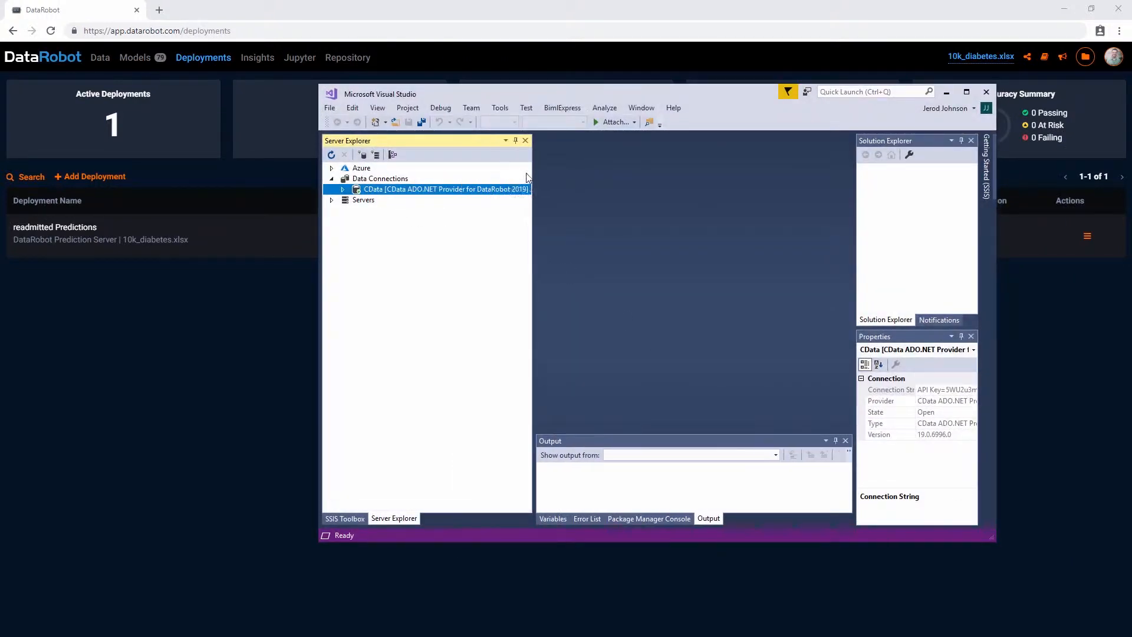
{"action": "right_click", "coordinate": [485, 189]}
{"action": "left_click", "coordinate": [511, 226]}
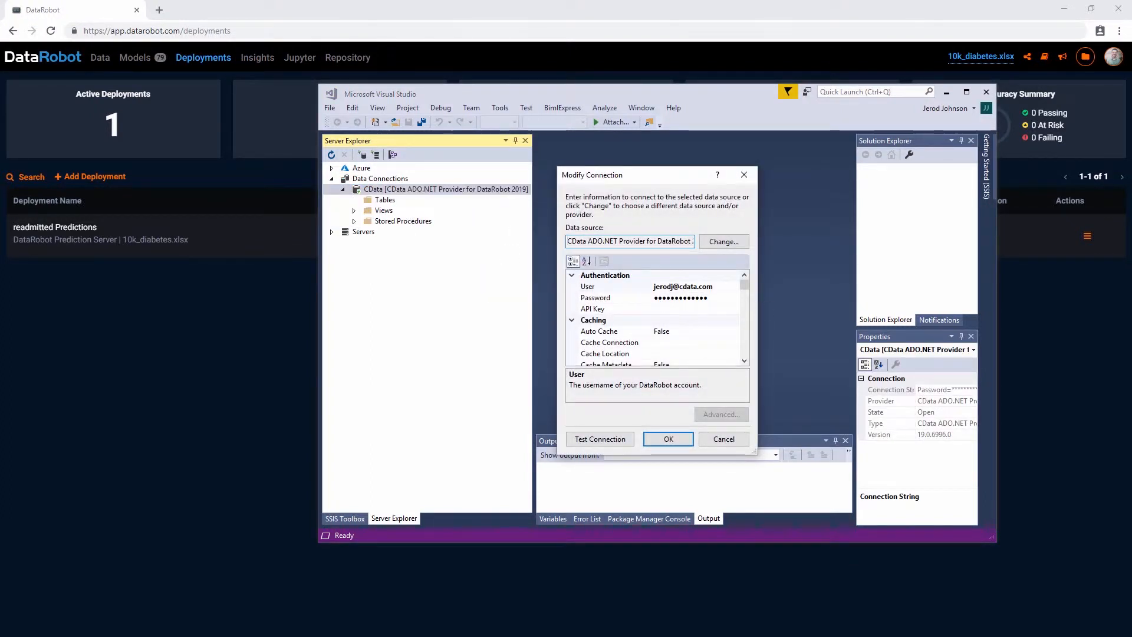
Enter the DataRobot key in the Predictions settings and set the Prediction Instance to cdata.orm.datarobot.com.
{"action": "left_click_drag", "start_coordinate": [744, 284], "coordinate": [742, 332]}
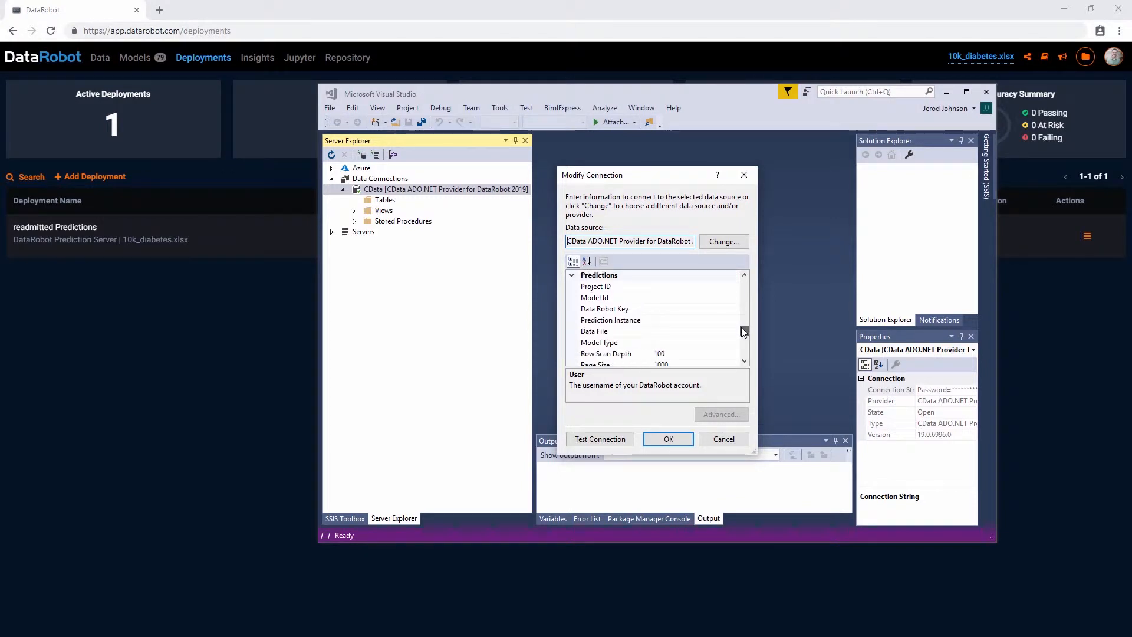
{"action": "left_click", "coordinate": [670, 308]}
{"action": "key", "text": "ctrl+v"}
{"action": "left_click", "coordinate": [681, 321]}
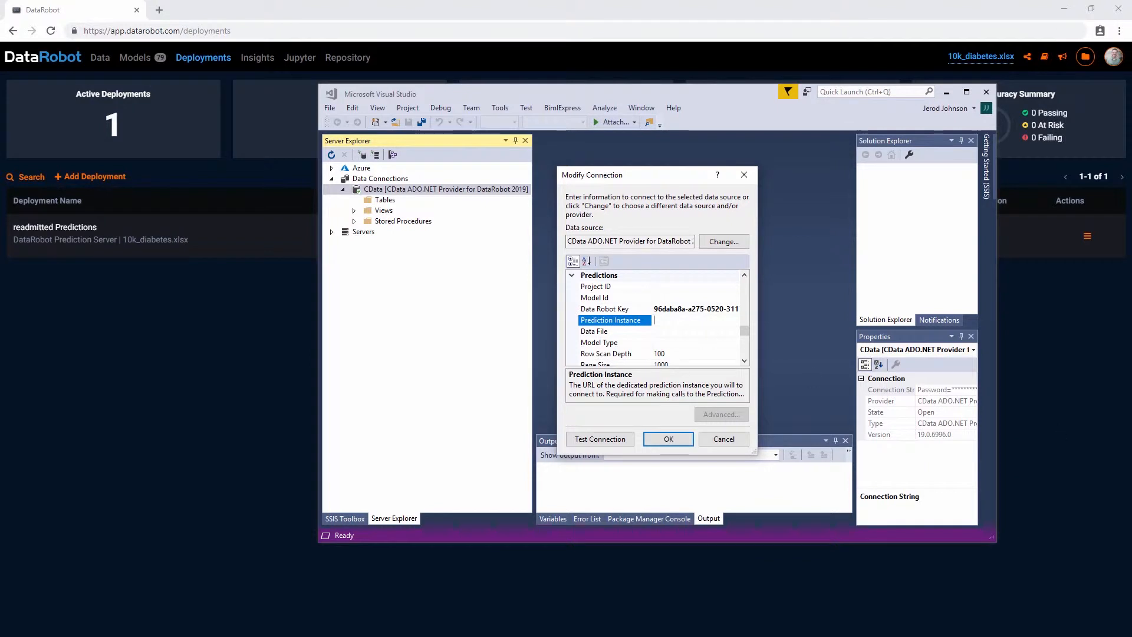
{"action": "key", "text": "alt+Tab"}
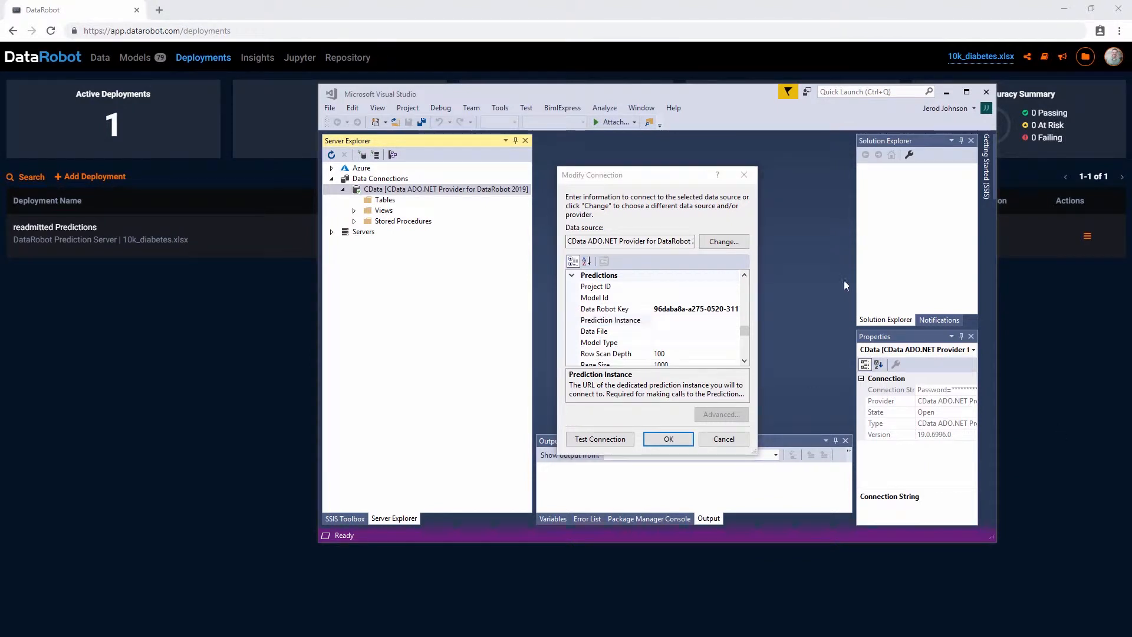
{"action": "left_click", "coordinate": [663, 321]}
{"action": "type", "text": "cdata.orm.datarobot.com"}
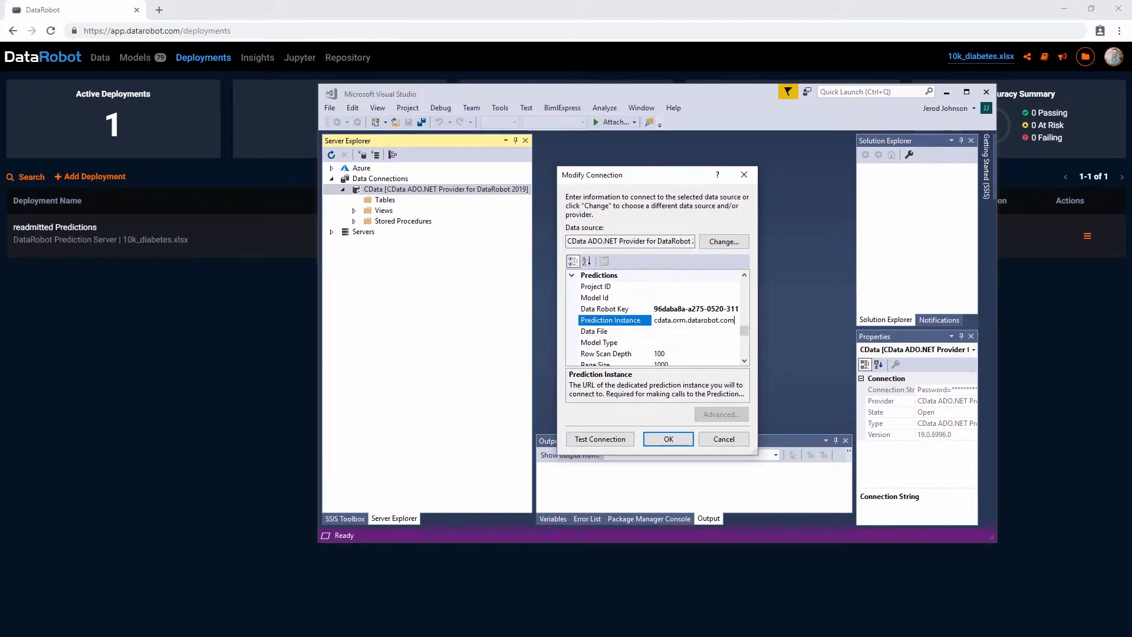
Set the Data File to C:\Users\Public\Documents\10k_diabetes.csv, then test and save the modified connection.
{"action": "key", "text": "alt+Tab"}
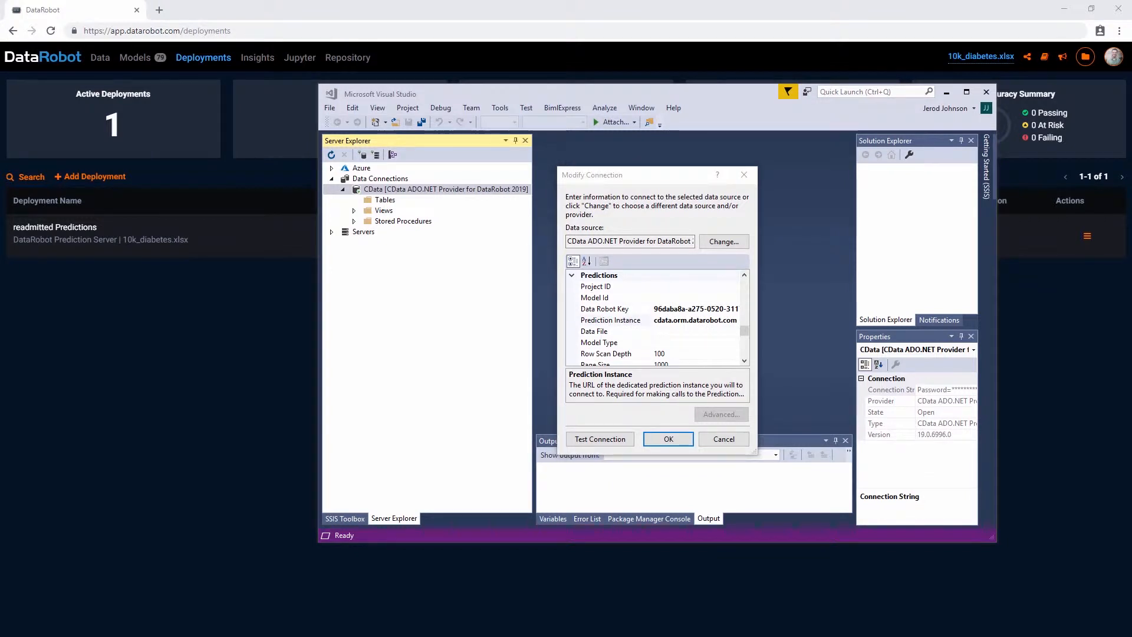
{"action": "left_click", "coordinate": [709, 333]}
{"action": "key", "text": "ctrl+v"}
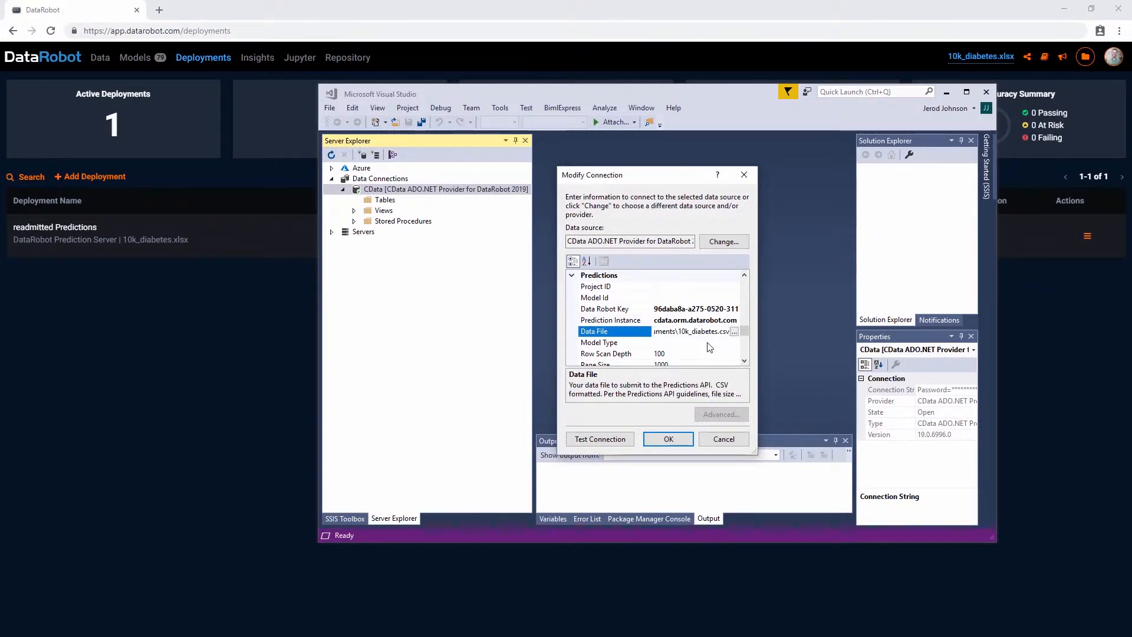
{"action": "left_click", "coordinate": [709, 345]}
{"action": "left_click", "coordinate": [613, 444]}
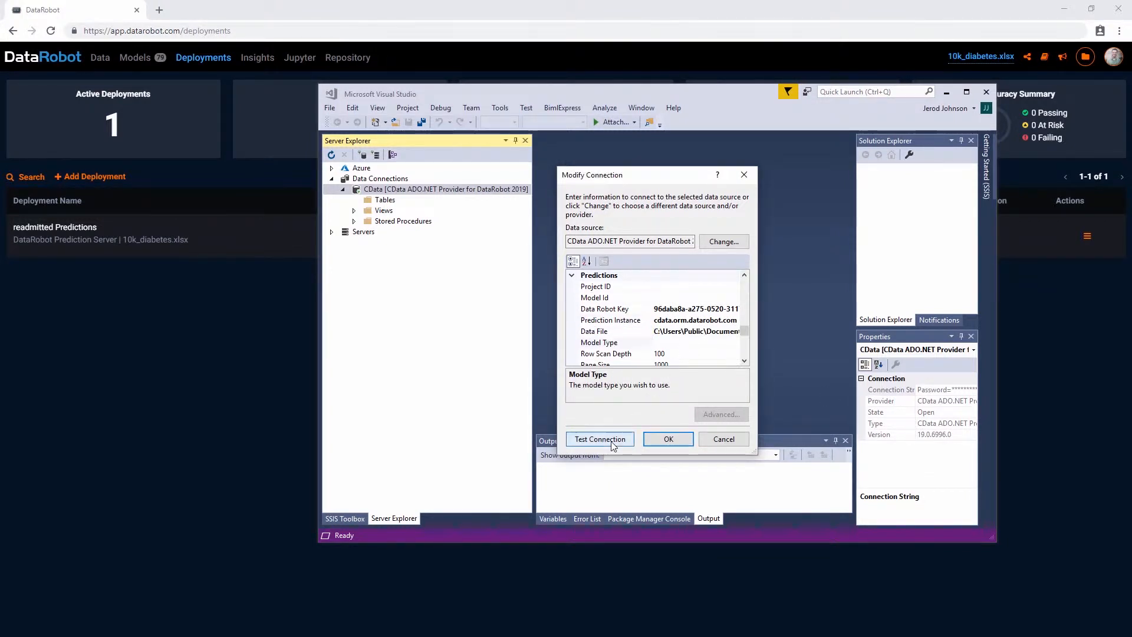
{"action": "left_click", "coordinate": [609, 368]}
{"action": "left_click", "coordinate": [662, 439]}
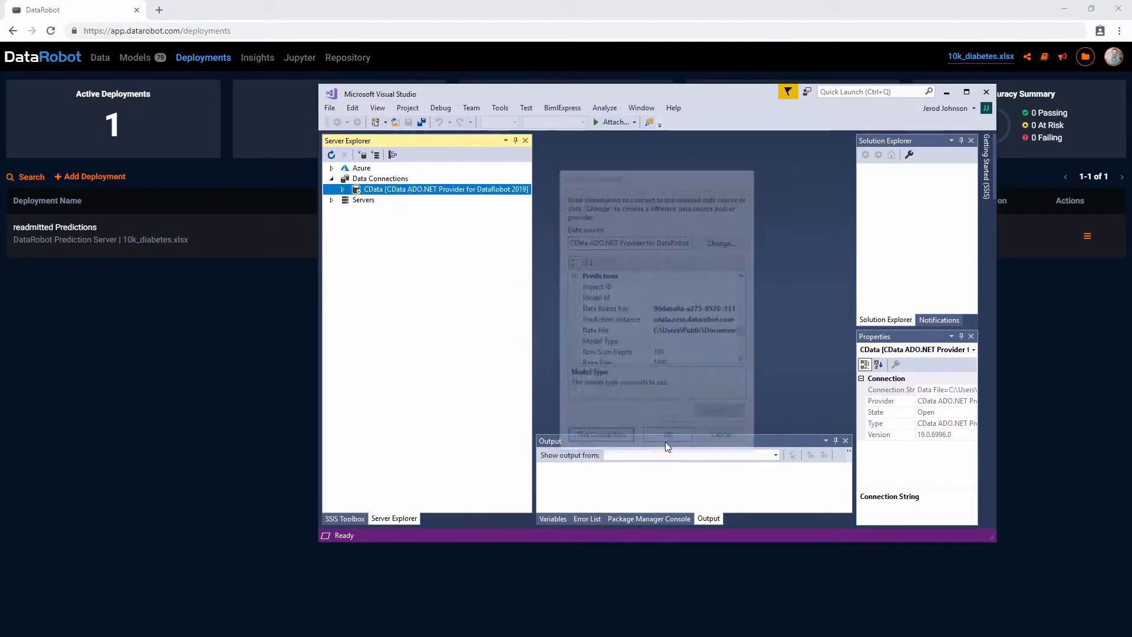
Expand the connection's Tables and Views folders and look over the columns of the Models view.
{"action": "left_click", "coordinate": [341, 189]}
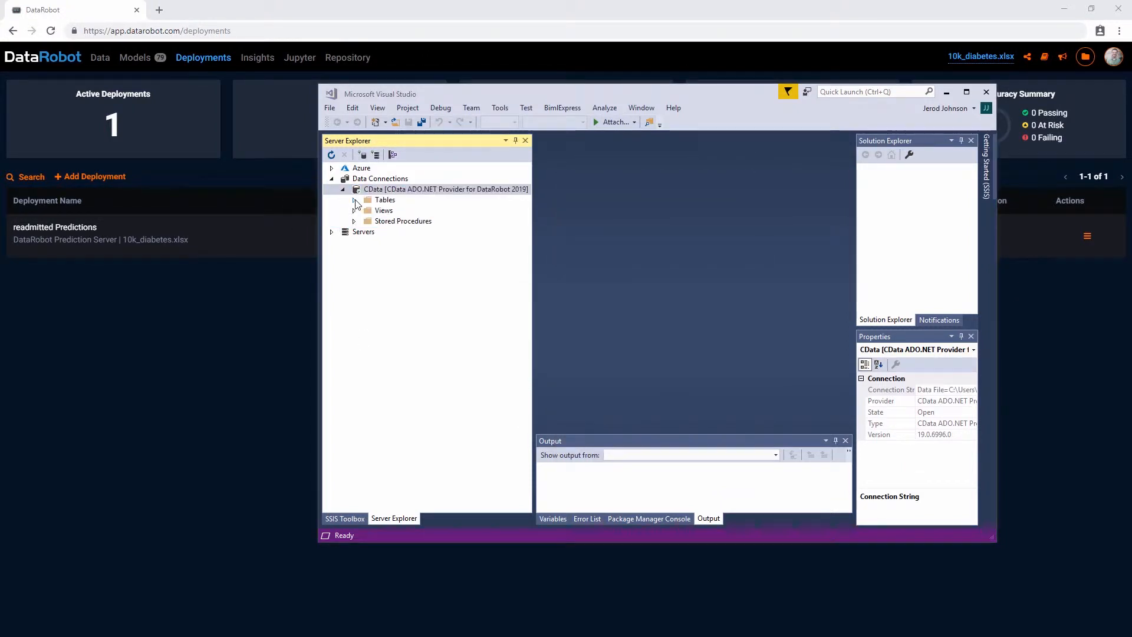
{"action": "left_click", "coordinate": [355, 200]}
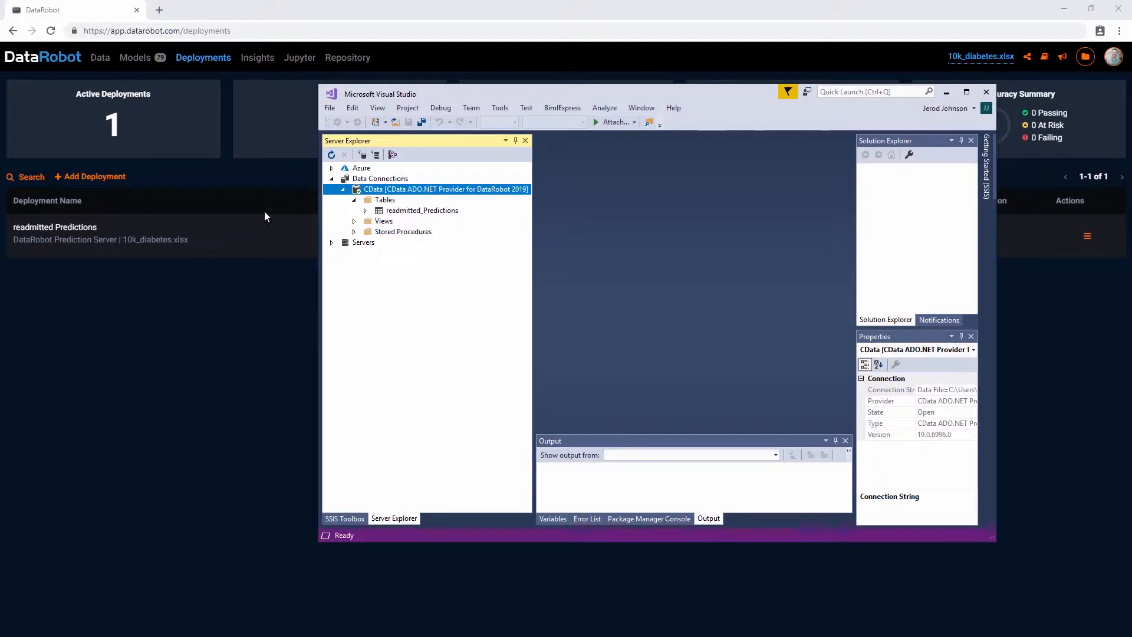
{"action": "left_click", "coordinate": [354, 222]}
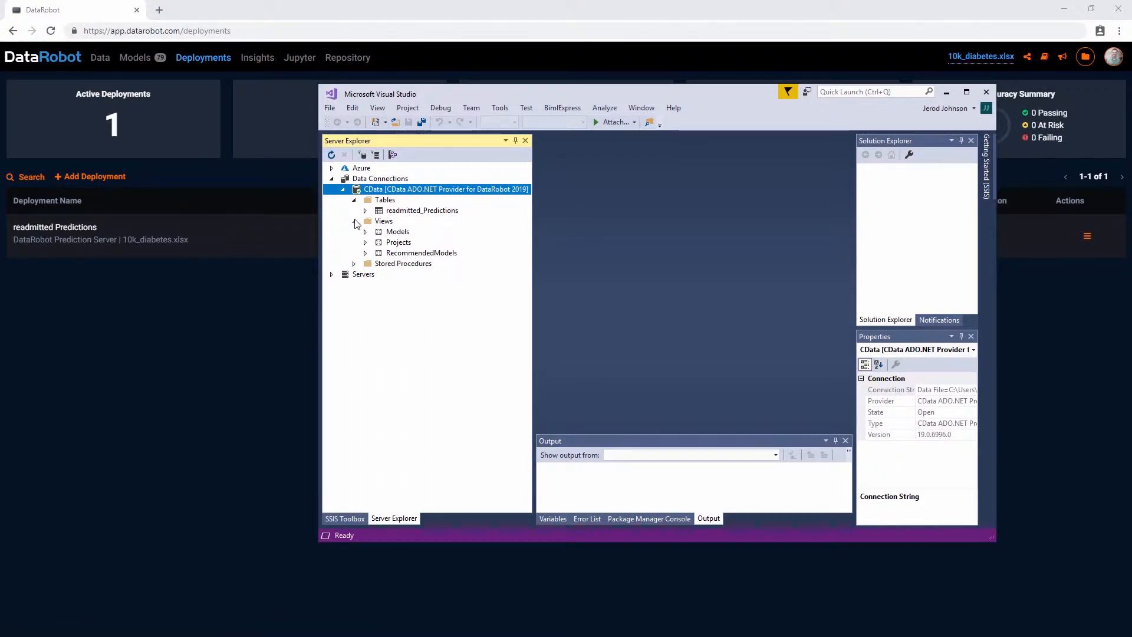
{"action": "left_click", "coordinate": [365, 232]}
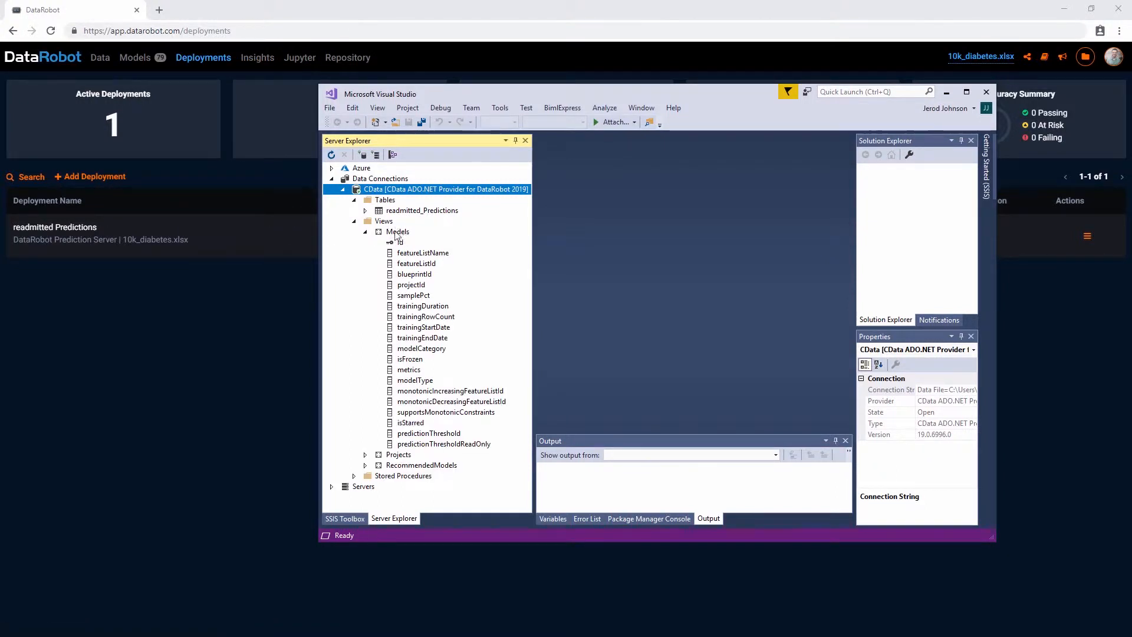
{"action": "left_click", "coordinate": [365, 232]}
{"action": "left_click", "coordinate": [365, 233]}
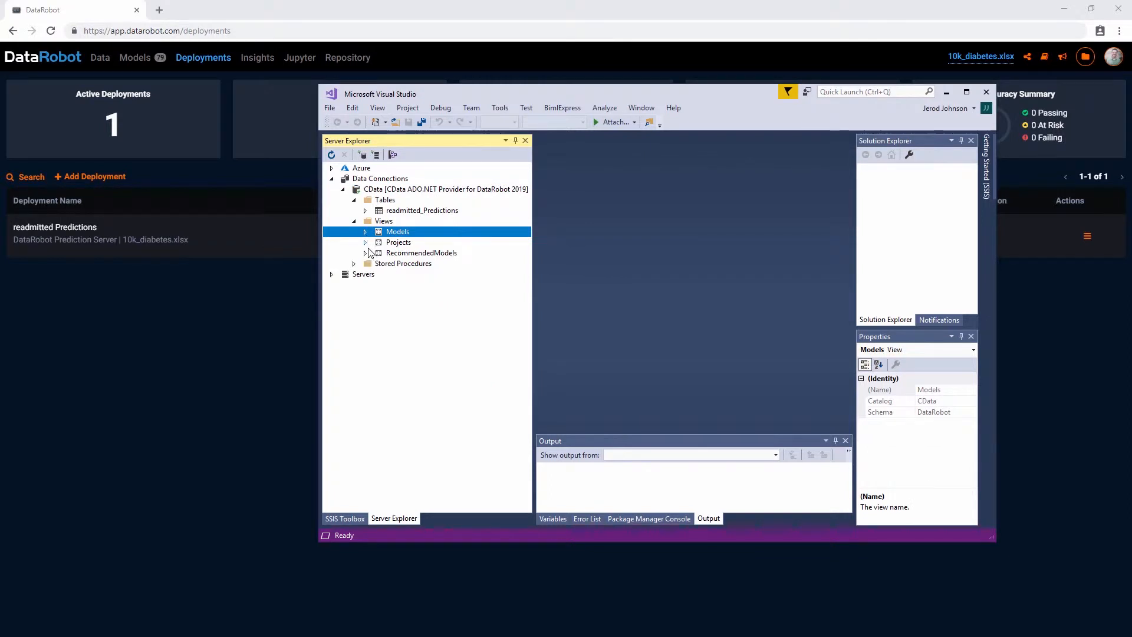
Retrieve the data of the RecommendedModels view and widen the recommendationType column to read its values.
{"action": "right_click", "coordinate": [411, 253]}
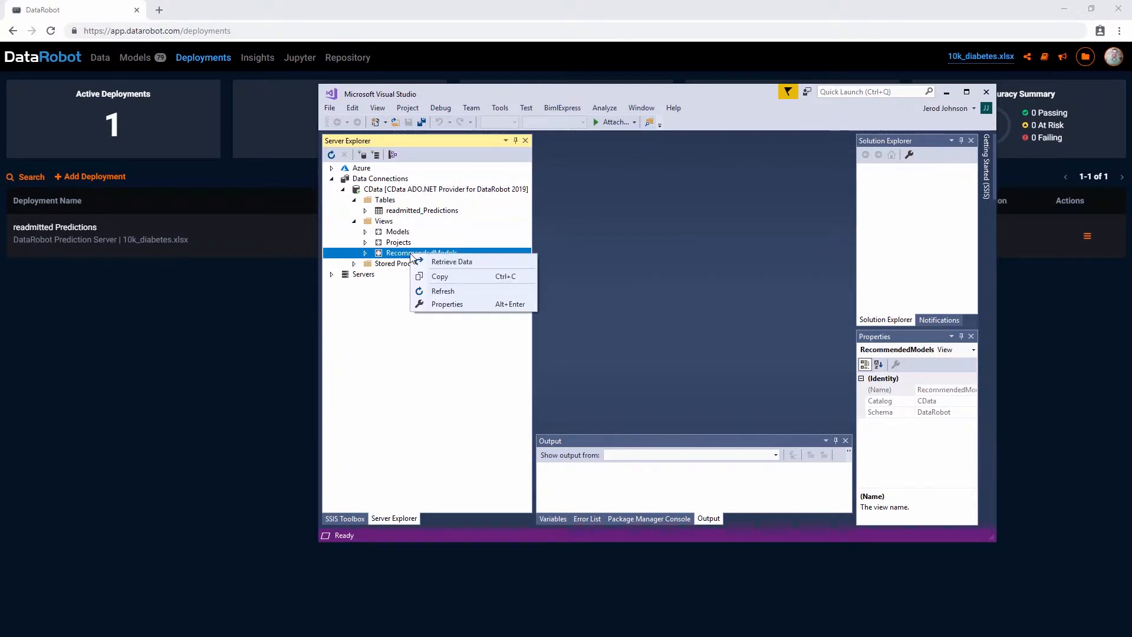
{"action": "left_click", "coordinate": [446, 263]}
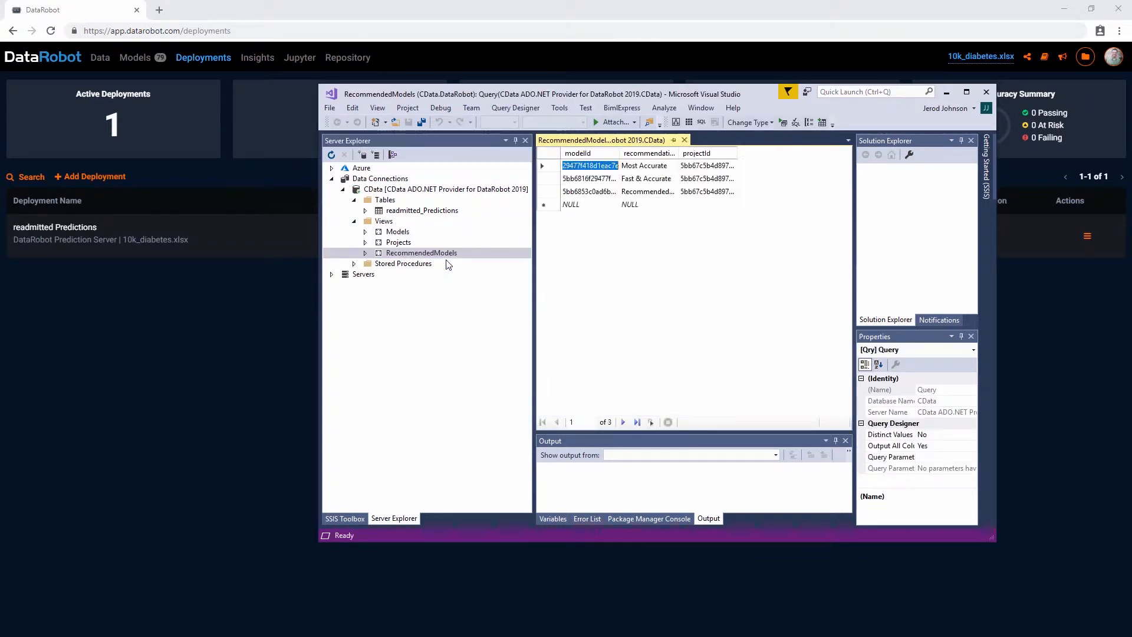
{"action": "left_click_drag", "start_coordinate": [676, 151], "coordinate": [729, 153]}
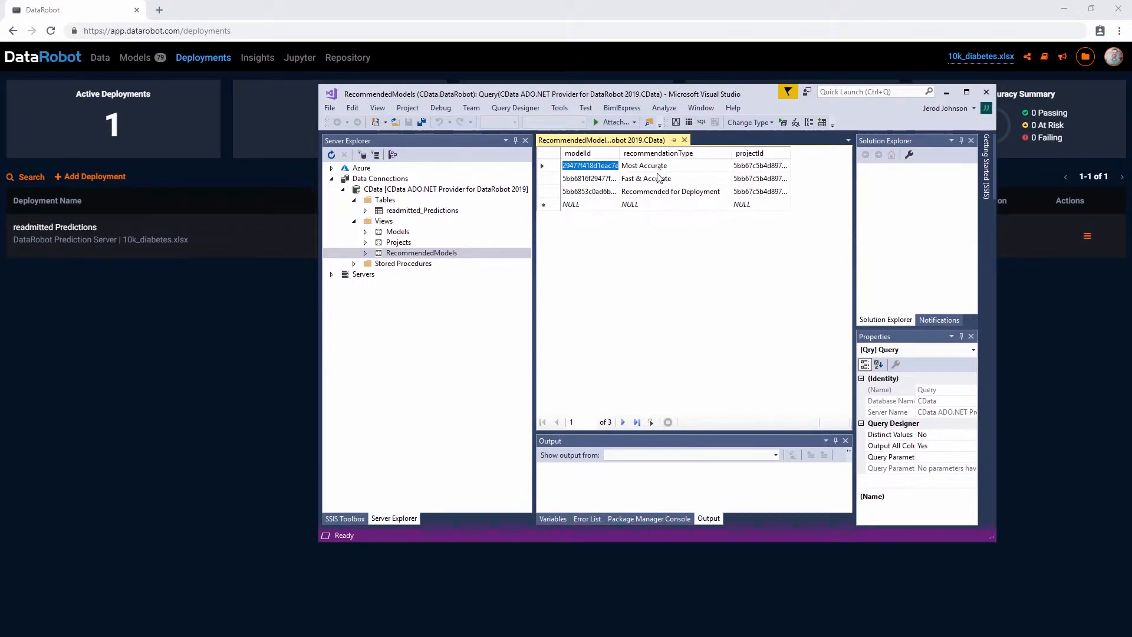
Retrieve the data of the Models view and bring its modelType and isStarred columns into view.
{"action": "right_click", "coordinate": [398, 232]}
{"action": "left_click", "coordinate": [433, 239]}
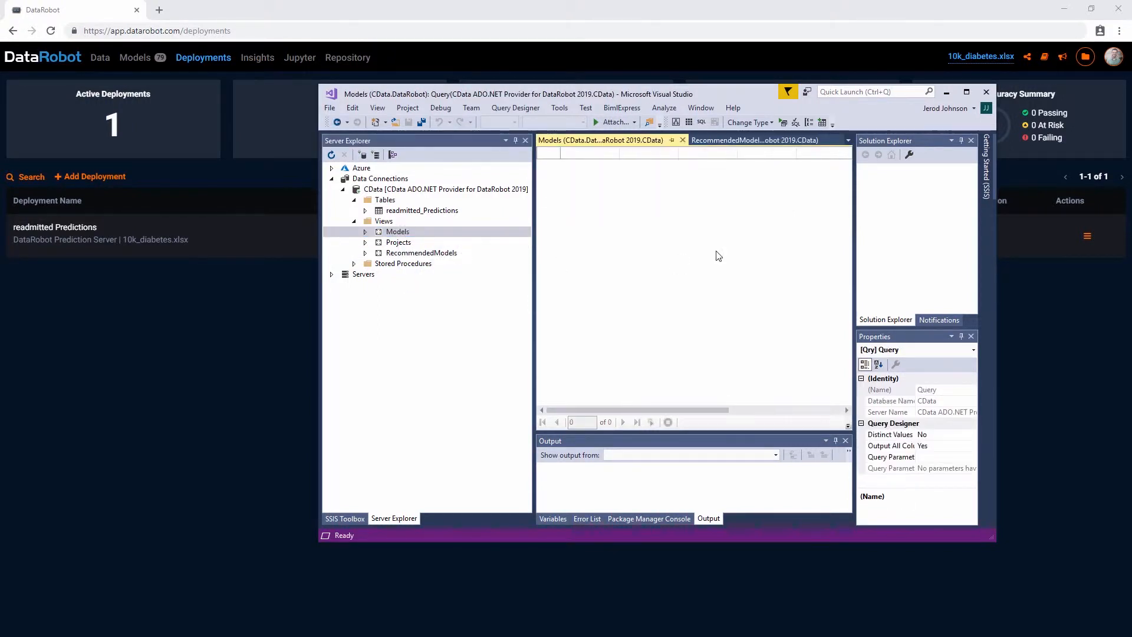
{"action": "double_click", "coordinate": [678, 152]}
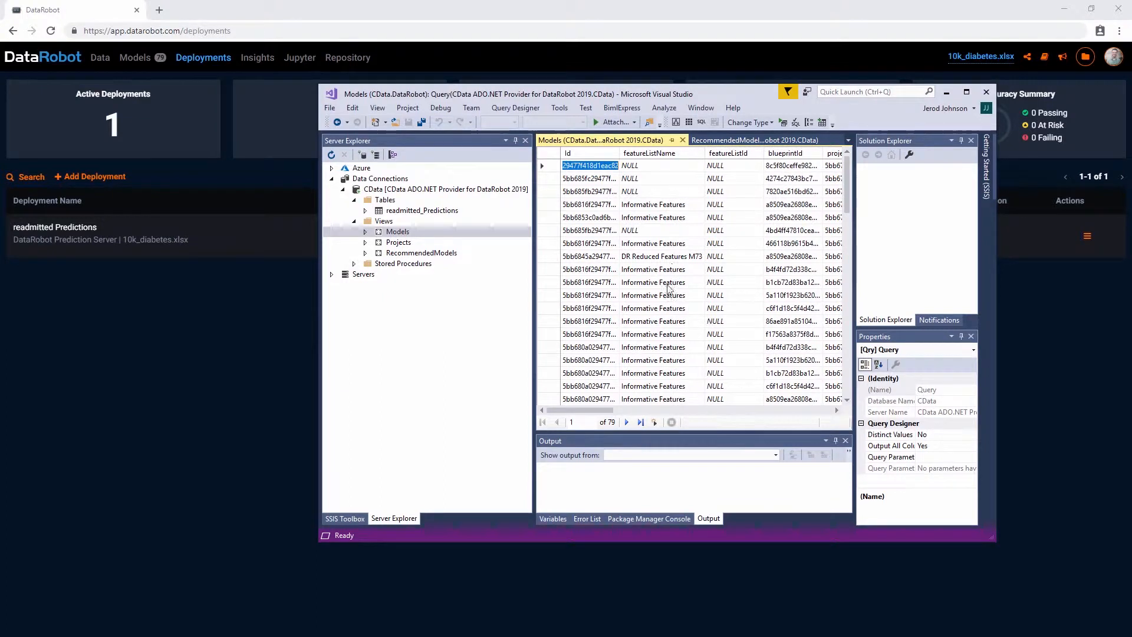
{"action": "left_click_drag", "start_coordinate": [613, 410], "coordinate": [782, 416]}
Switch to DataRobot in the browser and review the project's model leaderboard against the retrieved model data.
{"action": "left_click", "coordinate": [146, 58]}
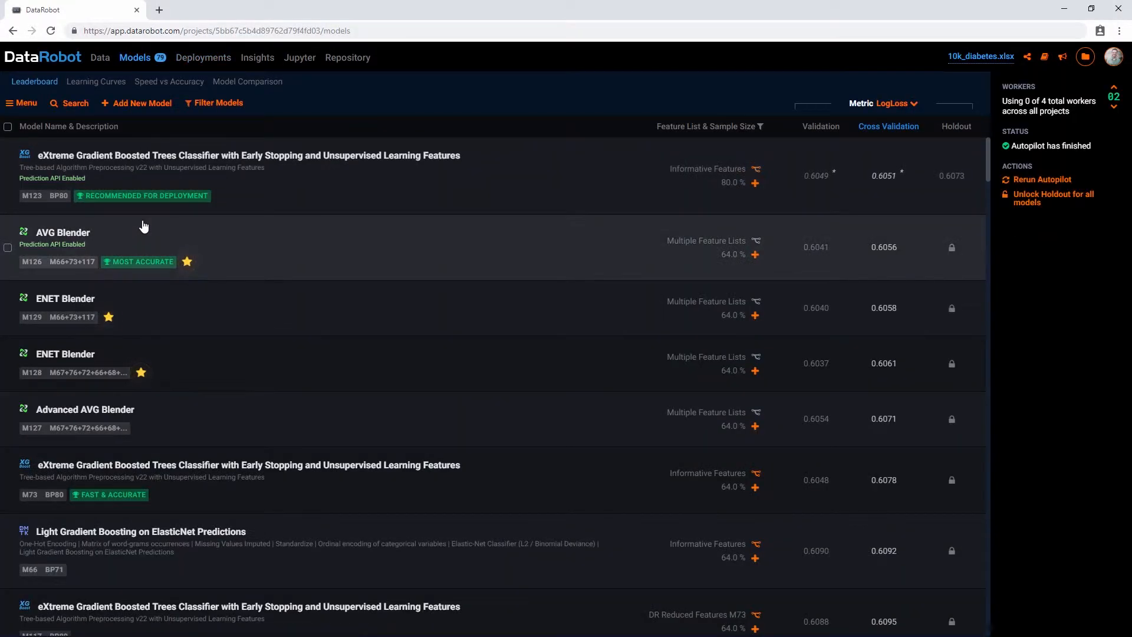
{"action": "scroll", "coordinate": [147, 260], "scroll_direction": "down", "scroll_amount": 7}
{"action": "scroll", "coordinate": [148, 259], "scroll_direction": "up", "scroll_amount": 1}
{"action": "scroll", "coordinate": [149, 263], "scroll_direction": "up", "scroll_amount": 6}
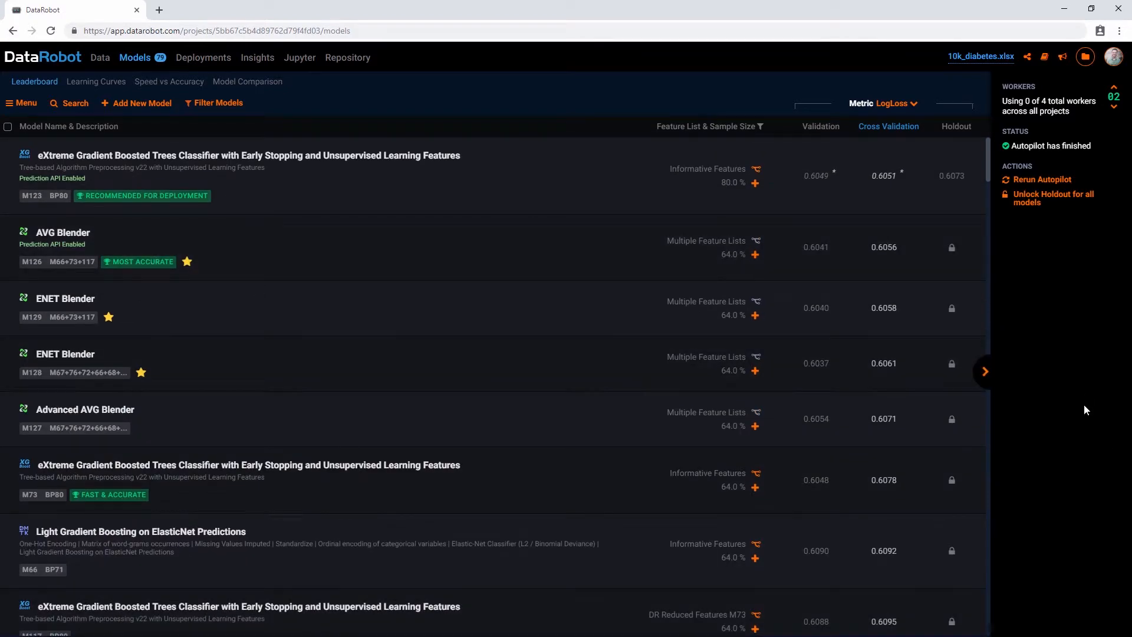
Return to Visual Studio, select the readmitted_Predictions table and close the Models view results.
{"action": "key", "text": "alt+Tab"}
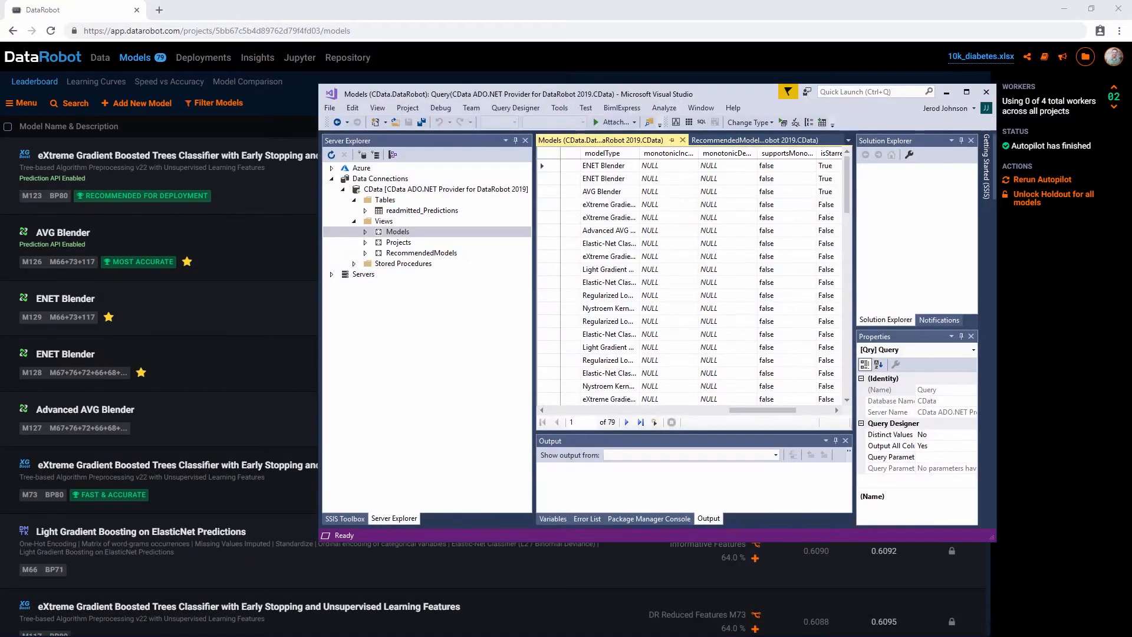
{"action": "left_click", "coordinate": [422, 213]}
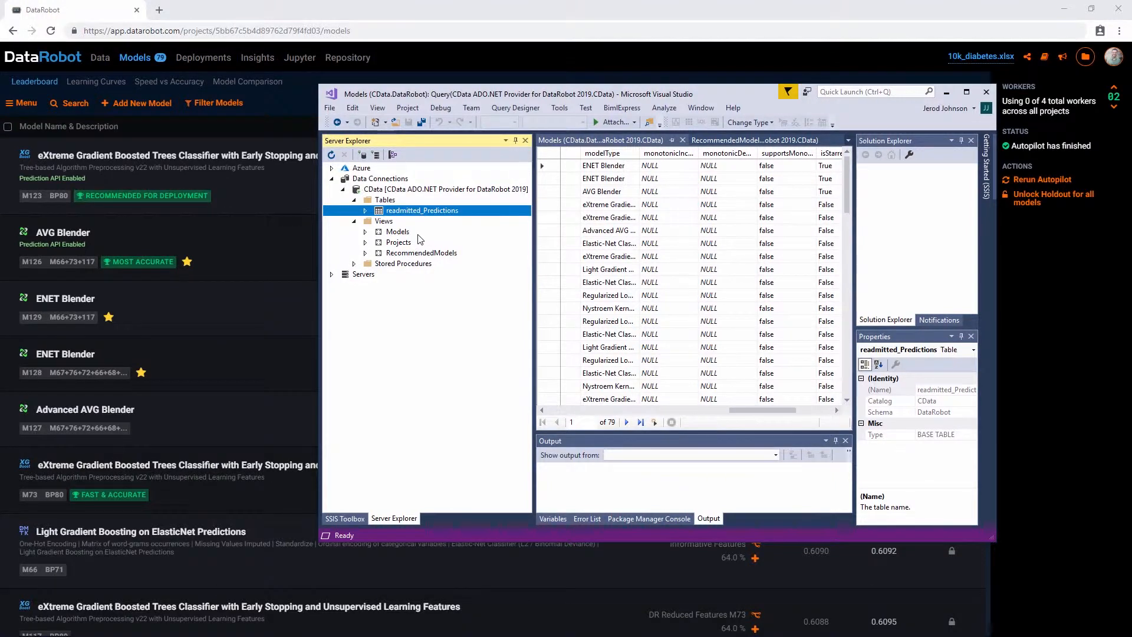
{"action": "key", "text": "alt+Tab"}
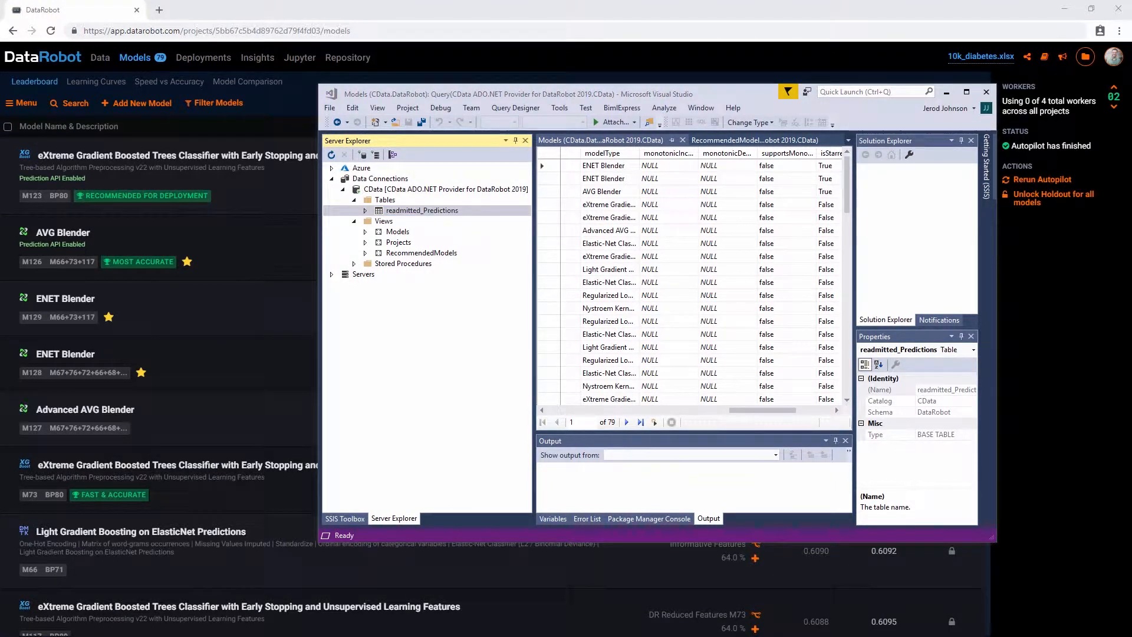
{"action": "left_click", "coordinate": [683, 140]}
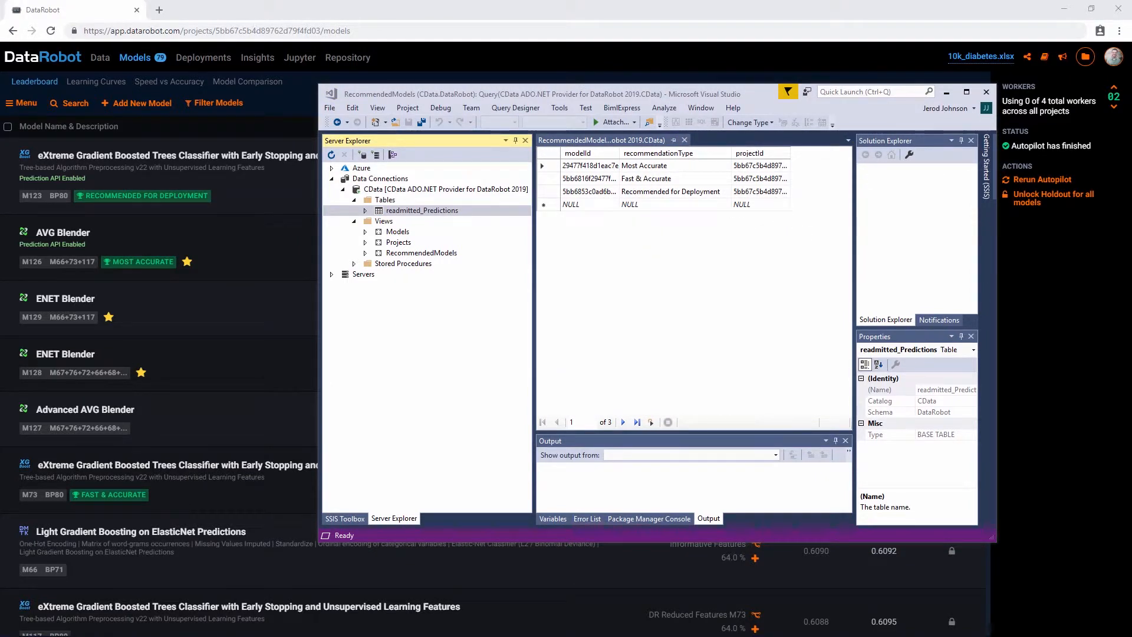
Switch to the 10k_diabetes.csv workbook in Excel and examine its column headers from race through the medication columns.
{"action": "key", "text": "alt+Tab"}
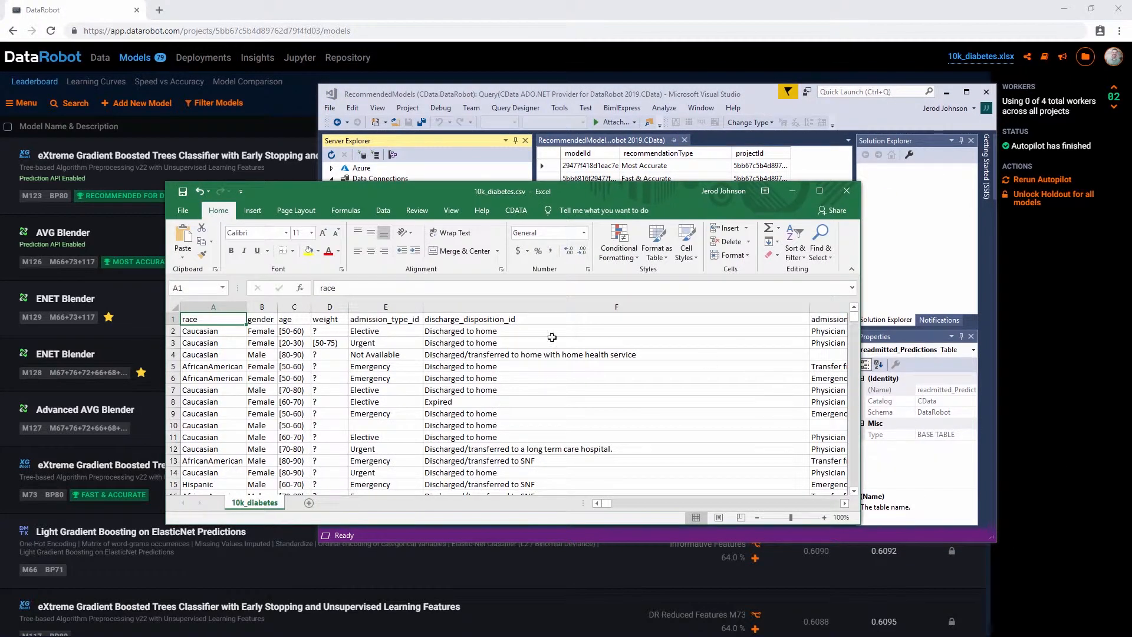
{"action": "left_click", "coordinate": [265, 322]}
{"action": "left_click", "coordinate": [290, 321]}
{"action": "left_click", "coordinate": [327, 321]}
{"action": "left_click", "coordinate": [385, 321]}
{"action": "left_click", "coordinate": [440, 322]}
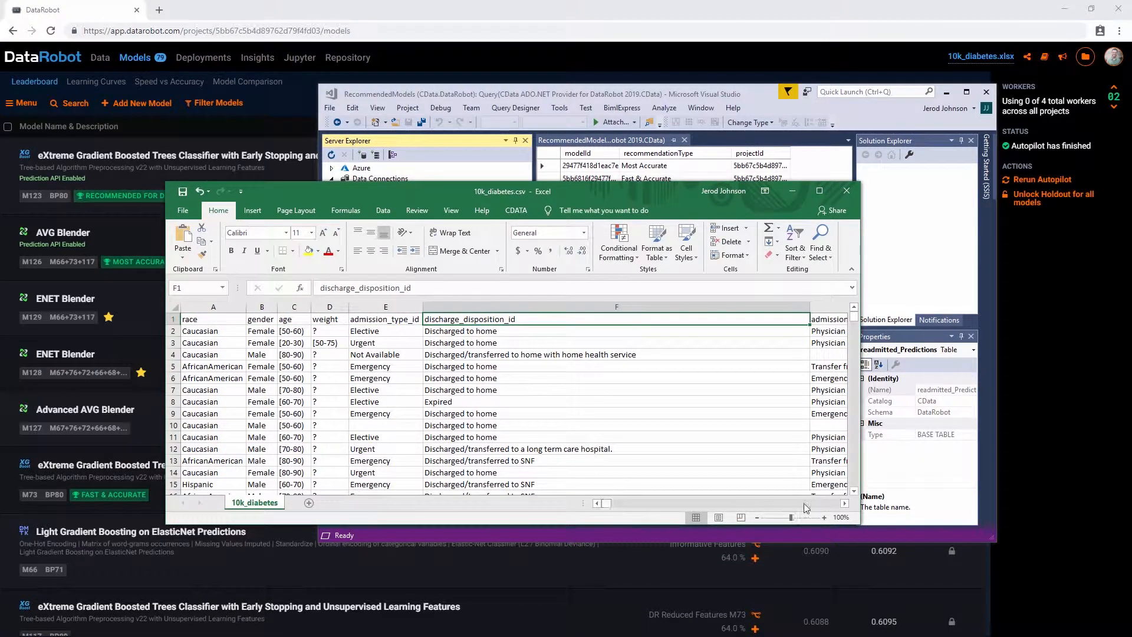
{"action": "left_click", "coordinate": [844, 503]}
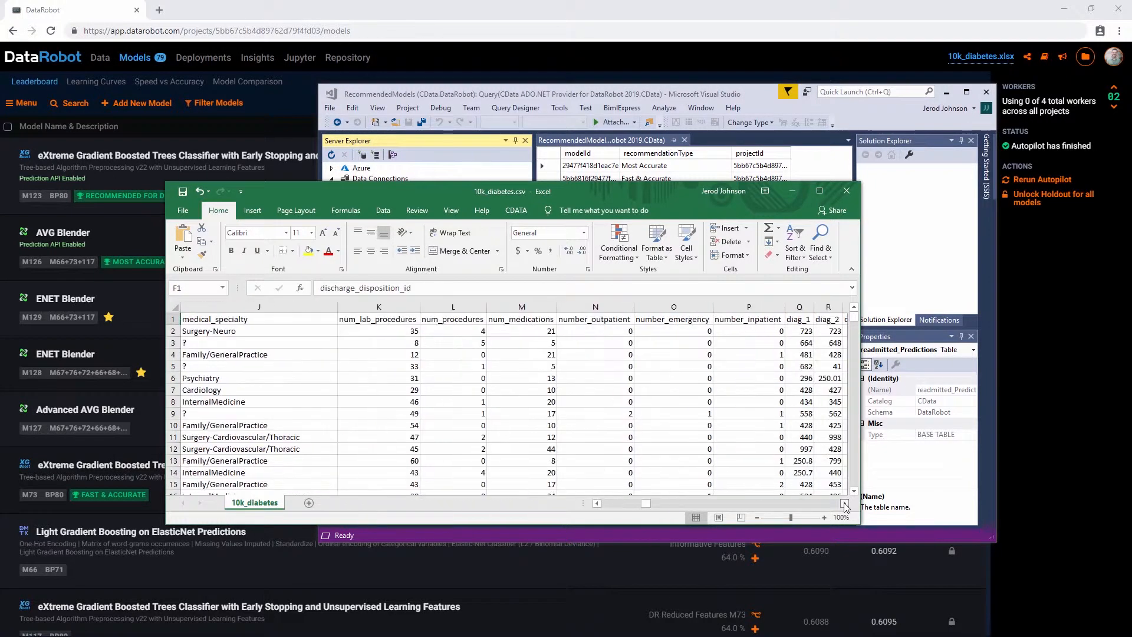
{"action": "left_click", "coordinate": [843, 504]}
{"action": "left_click", "coordinate": [844, 503]}
{"action": "left_click", "coordinate": [844, 503]}
{"action": "left_click", "coordinate": [843, 503]}
{"action": "left_click", "coordinate": [843, 504]}
{"action": "left_click", "coordinate": [844, 503]}
{"action": "left_click", "coordinate": [843, 504]}
{"action": "left_click", "coordinate": [843, 503]}
{"action": "left_click", "coordinate": [843, 503]}
{"action": "left_click", "coordinate": [844, 503]}
{"action": "left_click", "coordinate": [844, 504]}
{"action": "left_click", "coordinate": [844, 504]}
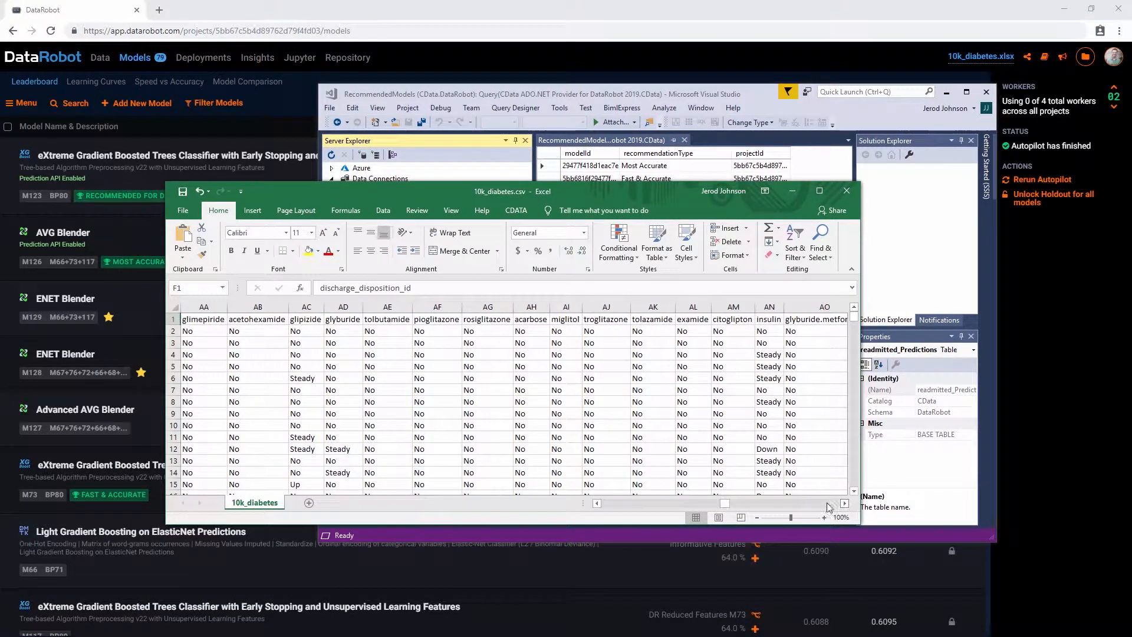
Minimize the workbook and retrieve the data of the readmitted_Predictions table in Visual Studio.
{"action": "left_click", "coordinate": [783, 191]}
{"action": "right_click", "coordinate": [395, 211]}
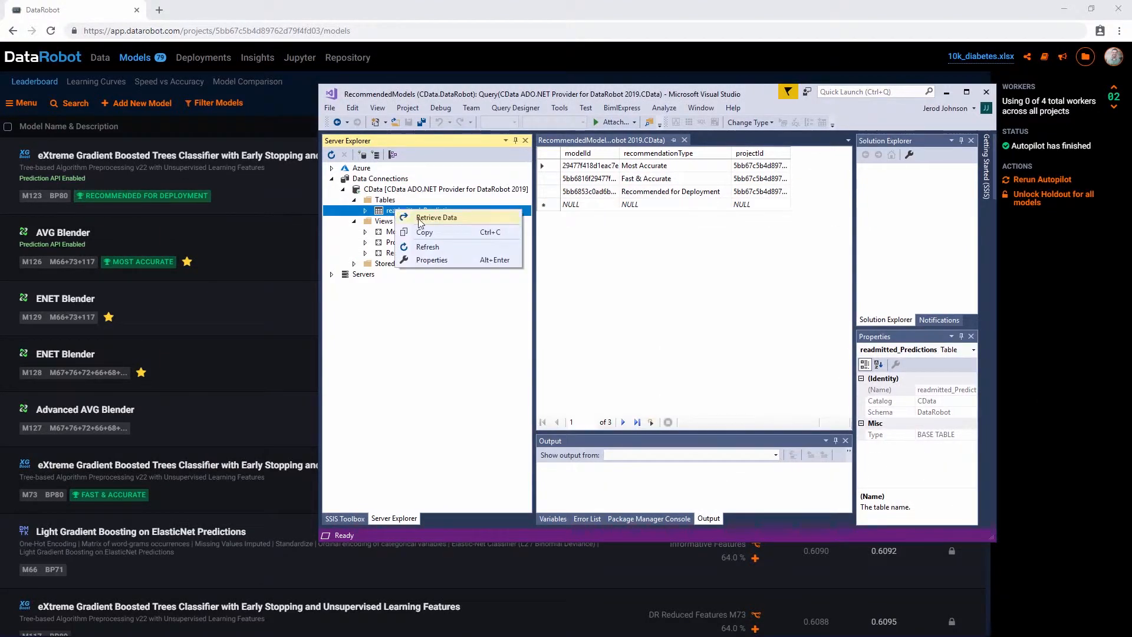
{"action": "left_click", "coordinate": [419, 218]}
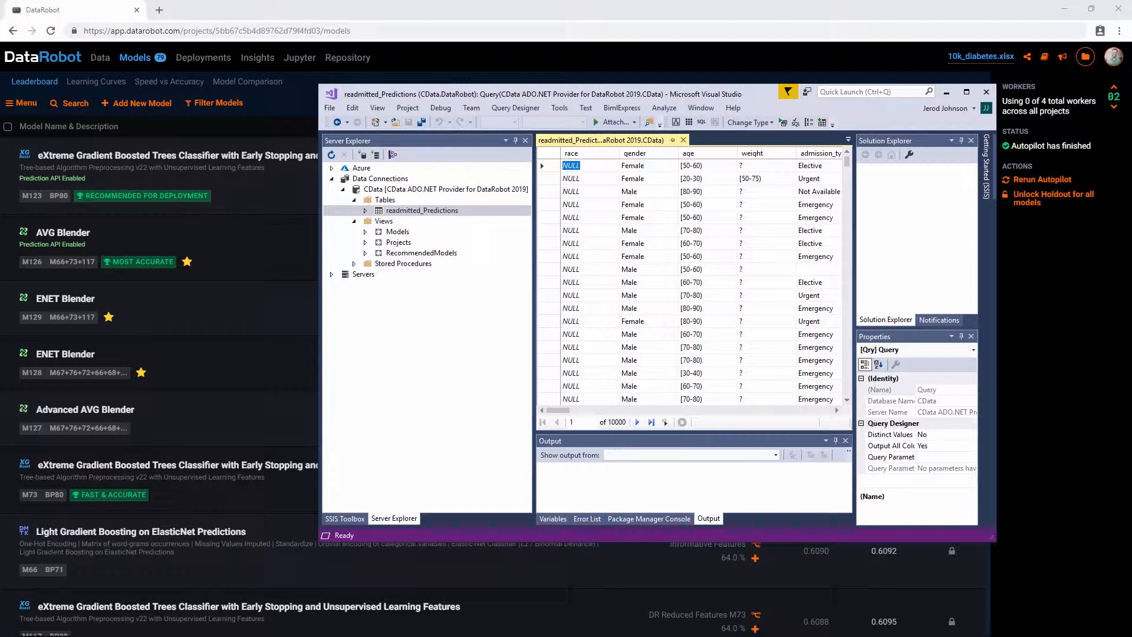
Switch back to the Excel workbook and examine the remaining columns up to the last one, diag_3_desc.
{"action": "key", "text": "alt+Tab"}
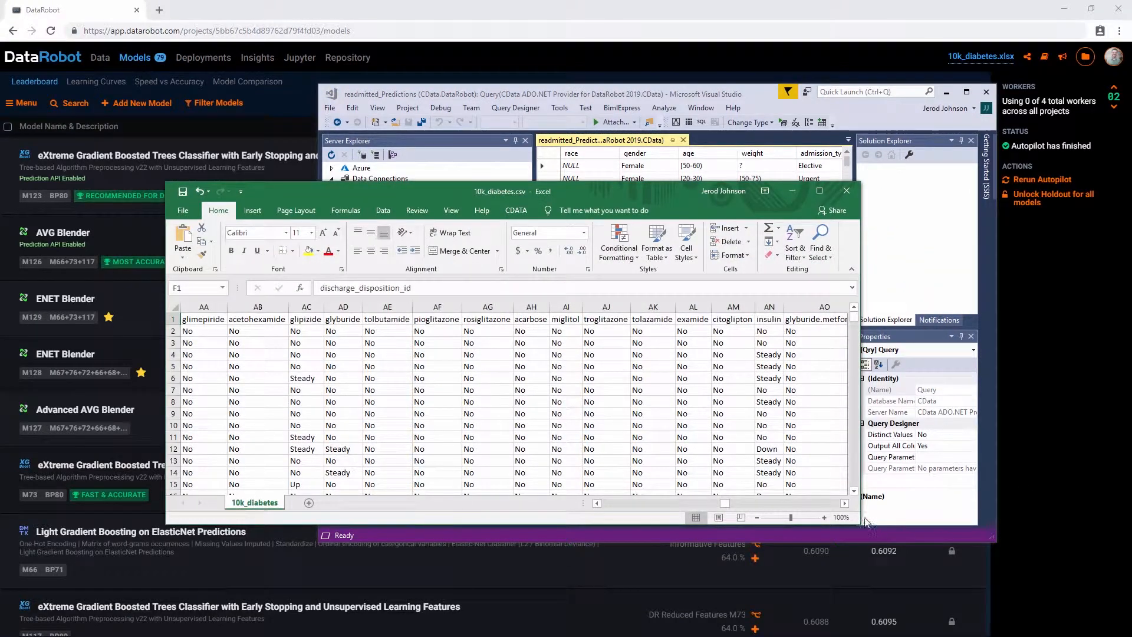
{"action": "left_click", "coordinate": [845, 503]}
{"action": "left_click", "coordinate": [844, 503]}
{"action": "left_click", "coordinate": [845, 503]}
{"action": "left_click", "coordinate": [844, 503]}
{"action": "left_click", "coordinate": [845, 503]}
{"action": "left_click", "coordinate": [844, 502]}
{"action": "left_click", "coordinate": [845, 503]}
{"action": "left_click", "coordinate": [844, 502]}
{"action": "left_click", "coordinate": [844, 503]}
{"action": "left_click", "coordinate": [845, 503]}
{"action": "left_click", "coordinate": [845, 503]}
{"action": "left_click", "coordinate": [844, 502]}
{"action": "left_click", "coordinate": [845, 502]}
{"action": "left_click", "coordinate": [845, 503]}
{"action": "left_click", "coordinate": [845, 503]}
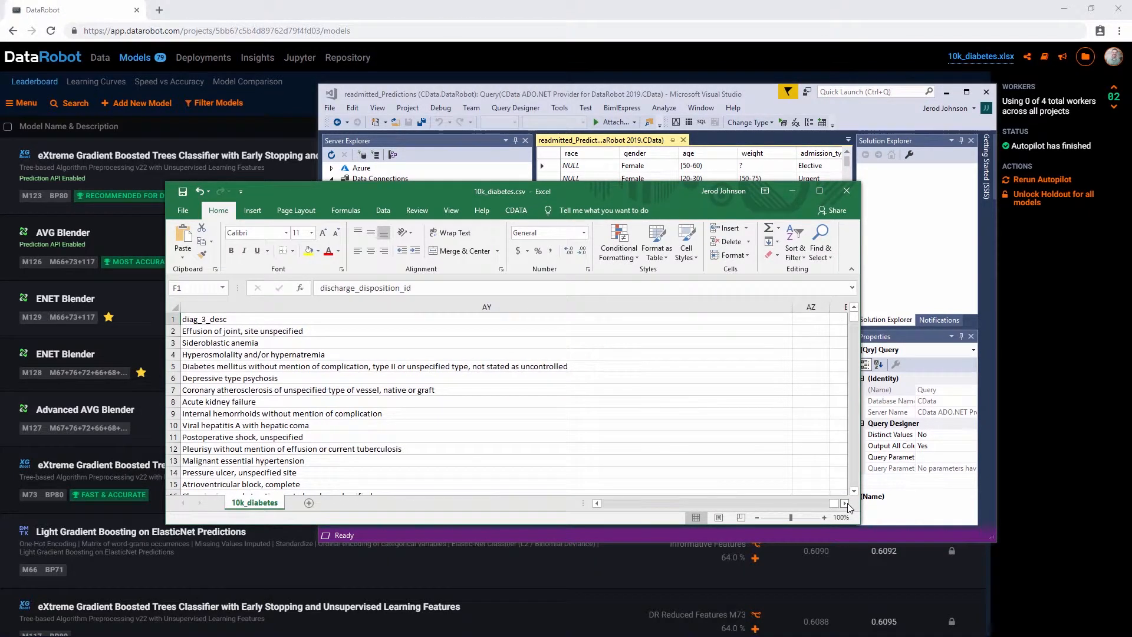
Check for further columns beyond diag_3_desc in the workbook, select its header cell and return to the prediction results in Visual Studio.
{"action": "left_click", "coordinate": [844, 503]}
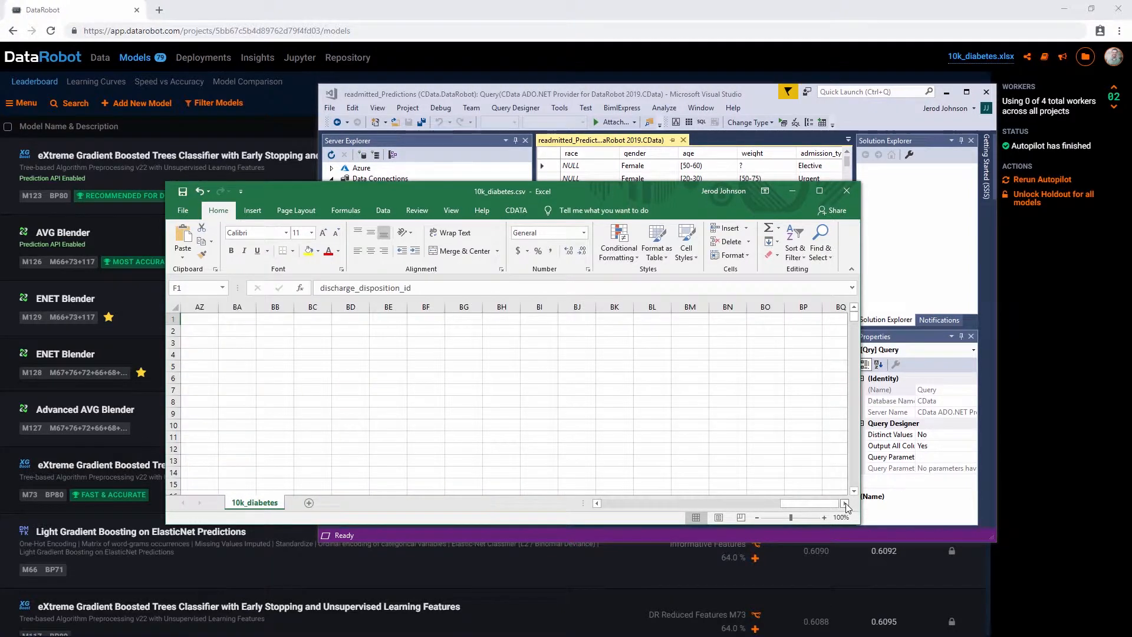
{"action": "left_click", "coordinate": [597, 503]}
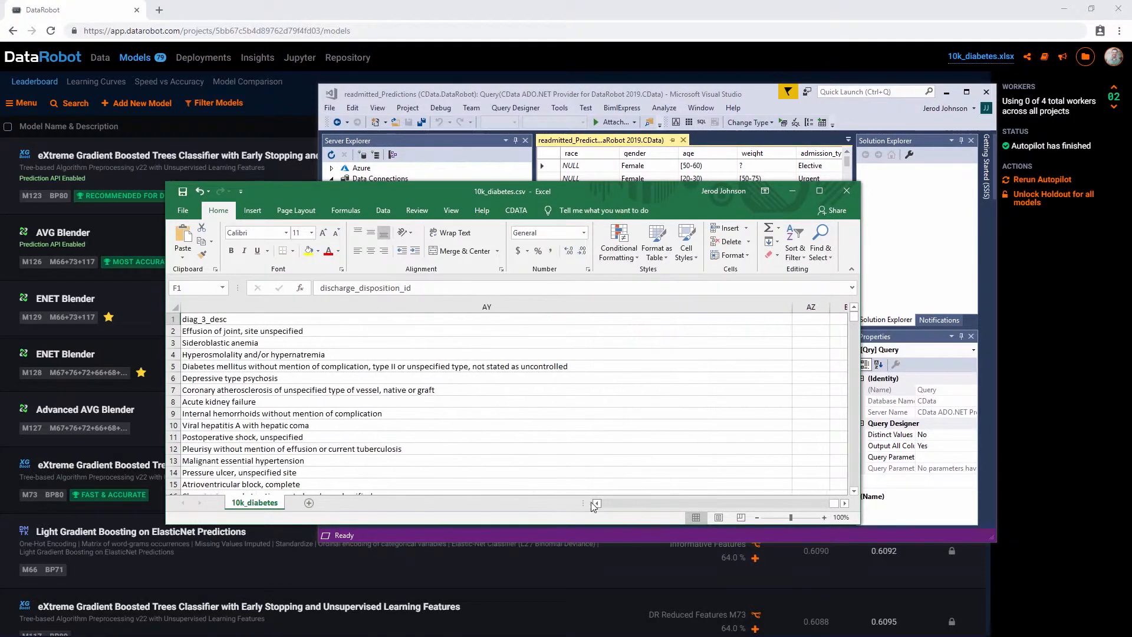
{"action": "left_click", "coordinate": [263, 319]}
{"action": "left_click", "coordinate": [563, 166]}
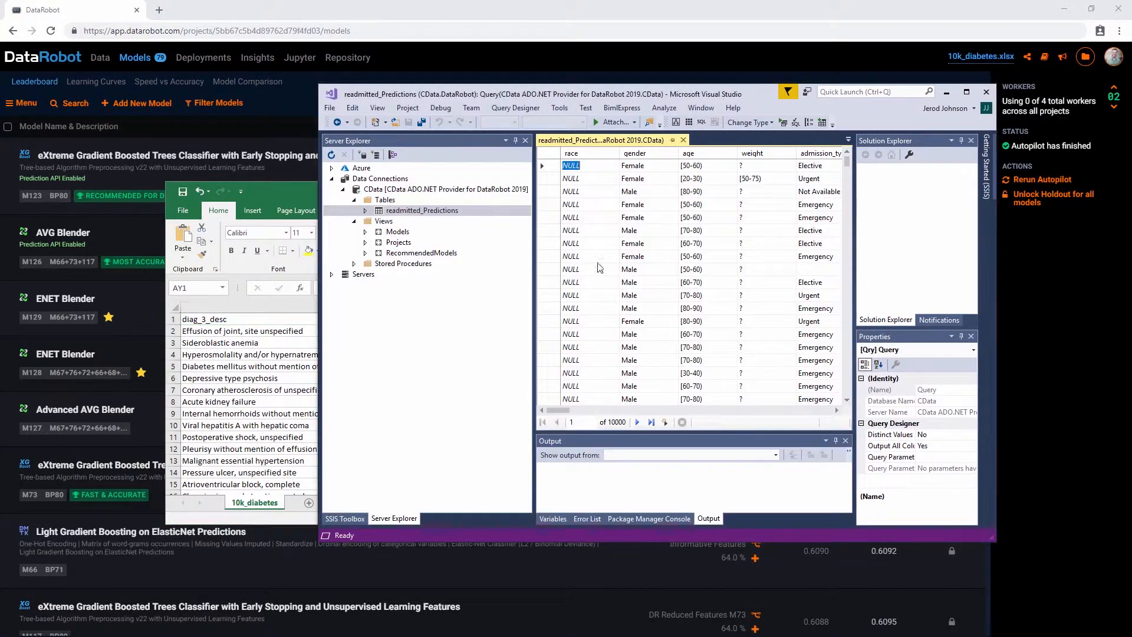
Examine the prediction columns of the readmitted_Predictions results, widening predictionValues.0.value and predictionValues.1.value so their full headers show.
{"action": "left_click_drag", "start_coordinate": [566, 412], "coordinate": [827, 426]}
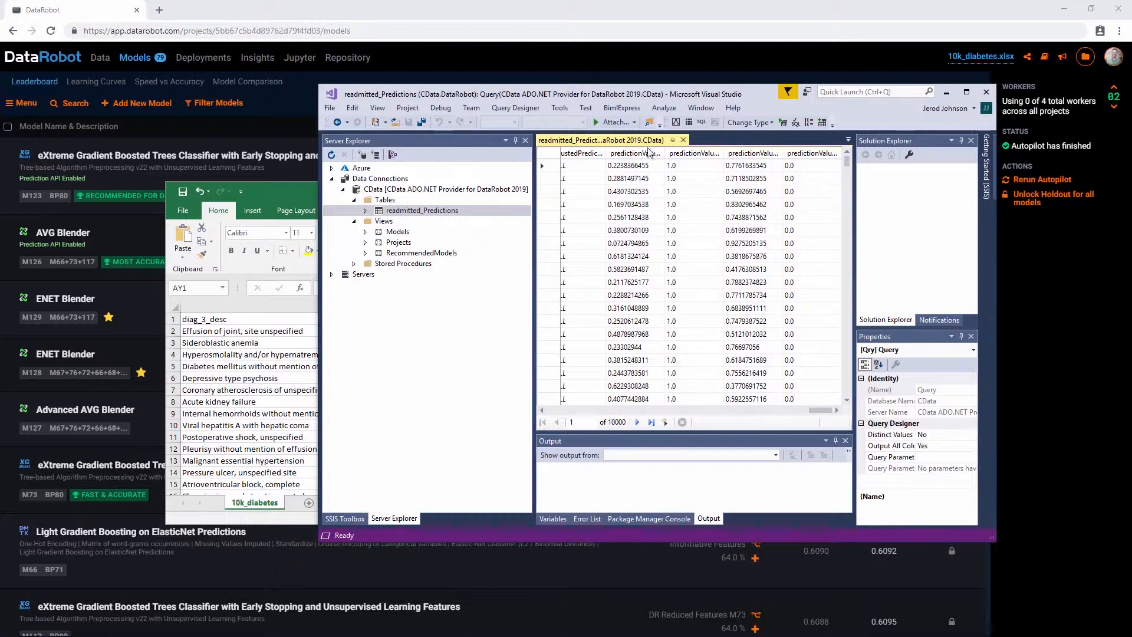
{"action": "left_click_drag", "start_coordinate": [664, 152], "coordinate": [694, 152]}
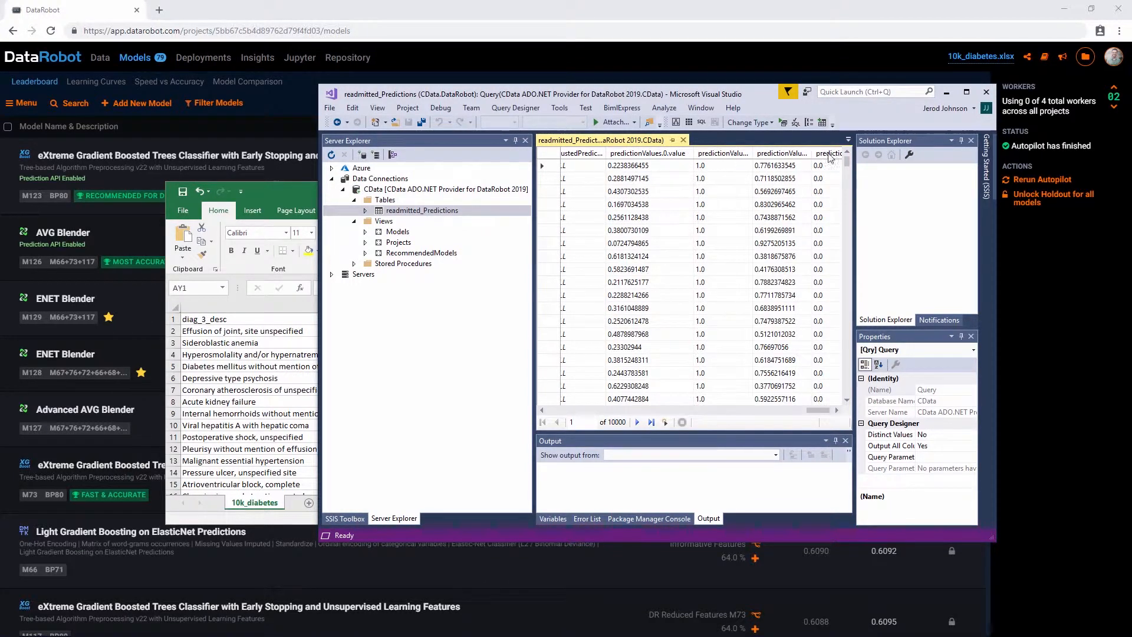
{"action": "left_click_drag", "start_coordinate": [811, 152], "coordinate": [833, 154]}
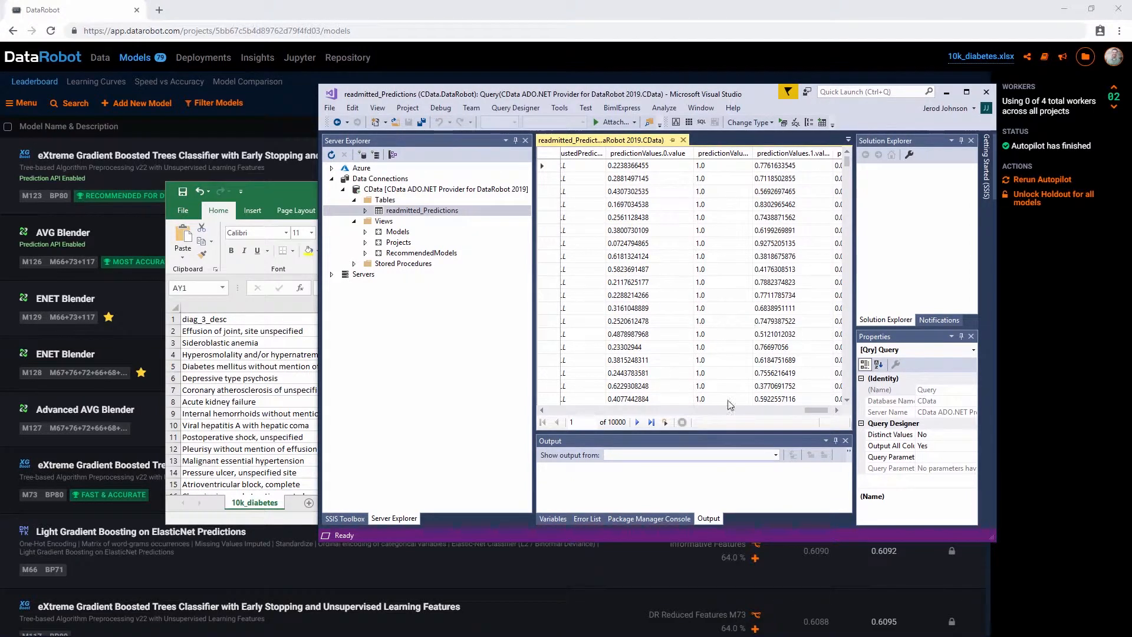
{"action": "left_click", "coordinate": [839, 413]}
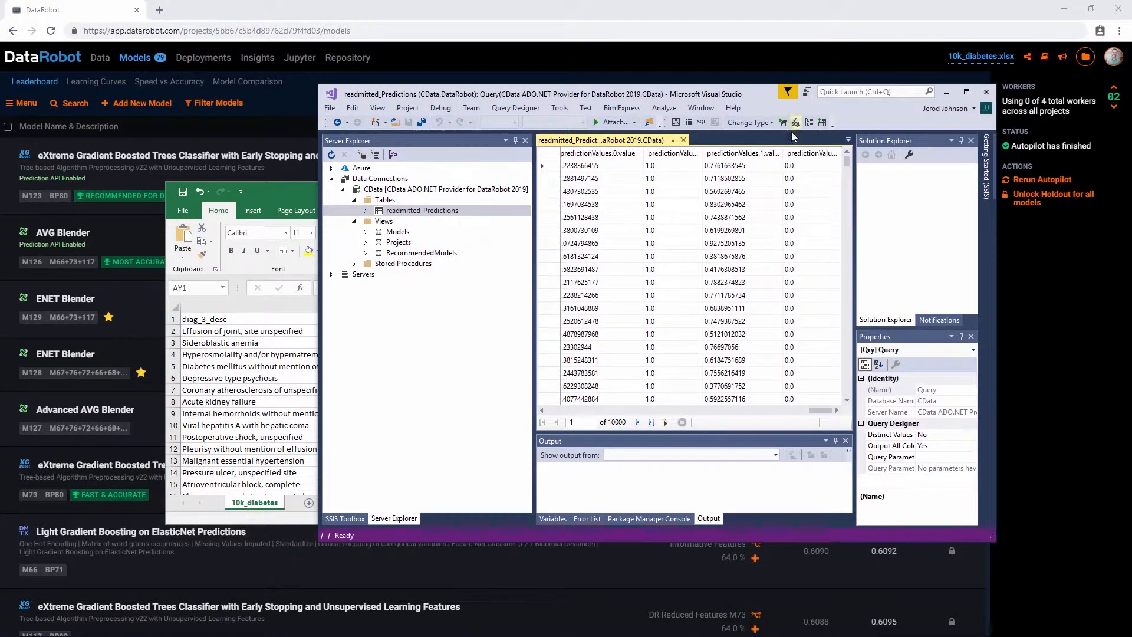
{"action": "double_click", "coordinate": [782, 151]}
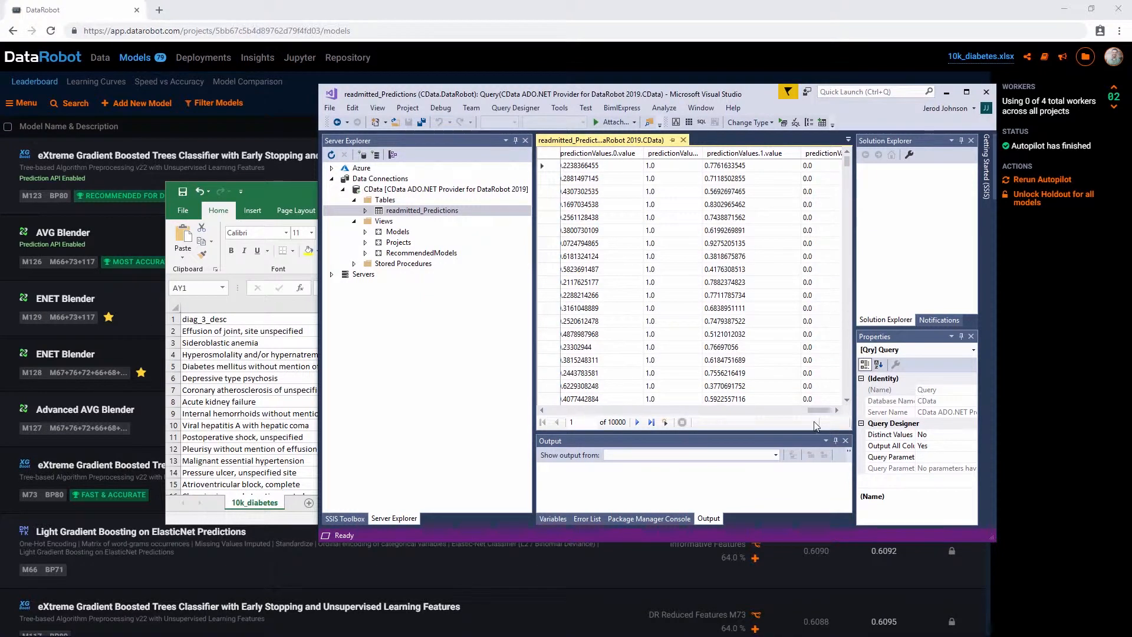
{"action": "left_click_drag", "start_coordinate": [818, 416], "coordinate": [802, 415]}
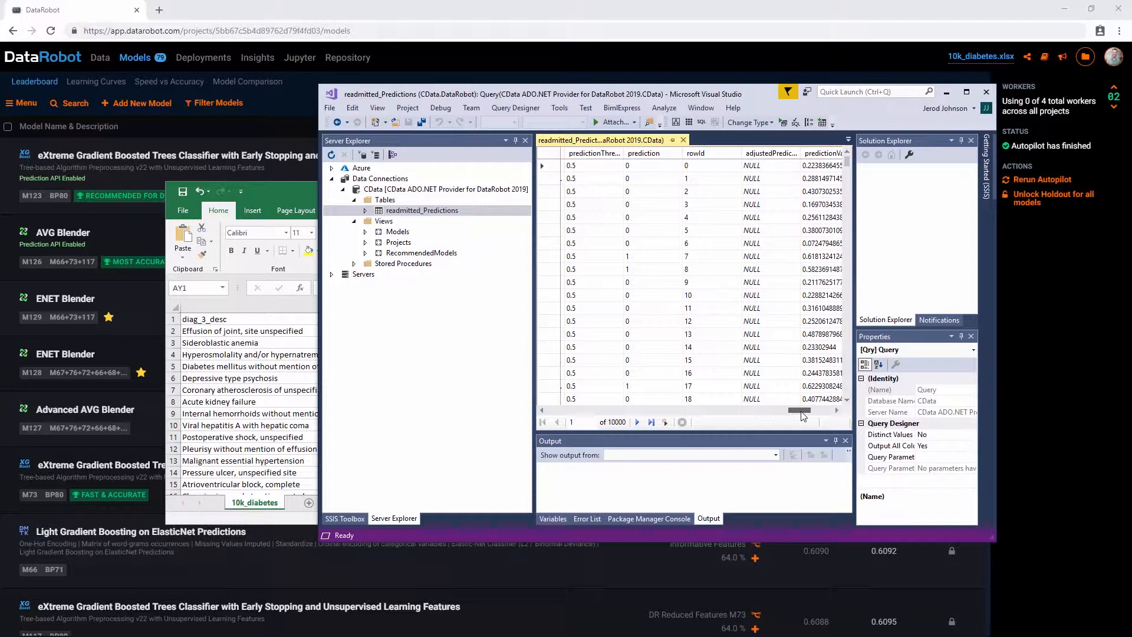
Minimize the Visual Studio, Excel and browser windows.
{"action": "left_click", "coordinate": [946, 93]}
{"action": "left_click", "coordinate": [792, 192]}
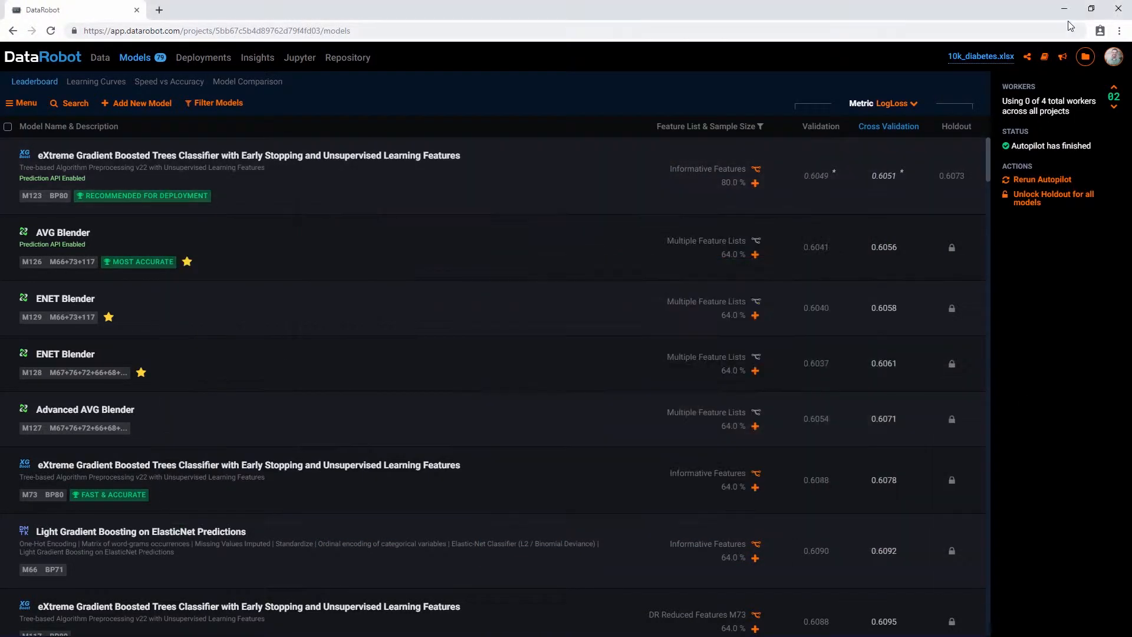
{"action": "left_click", "coordinate": [1064, 8]}
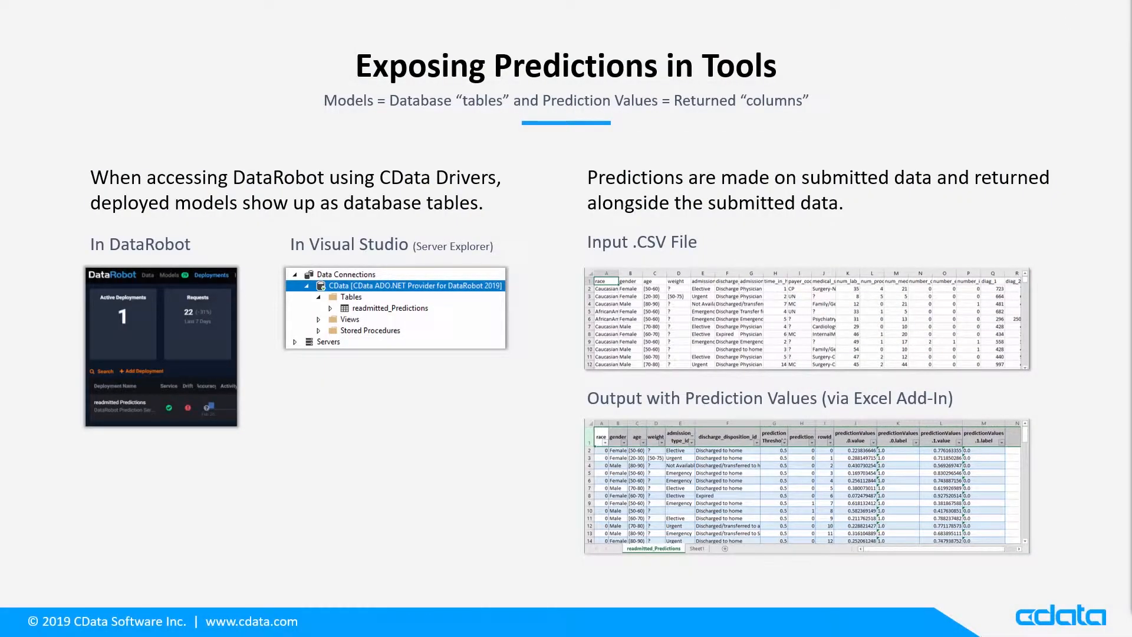
{"action": "key", "text": "Right"}
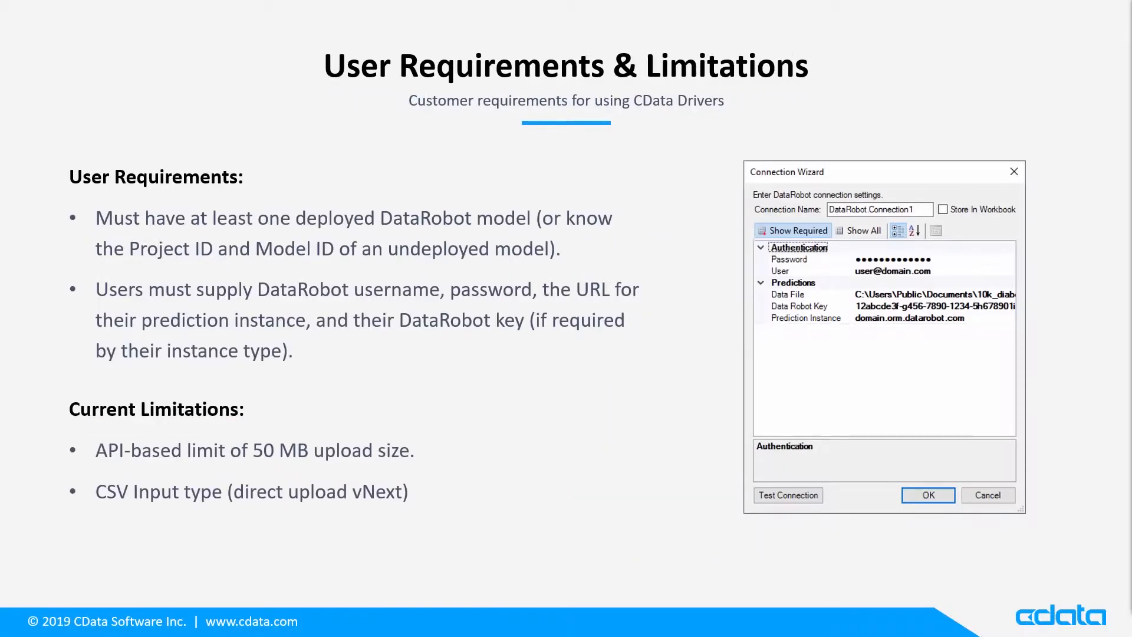
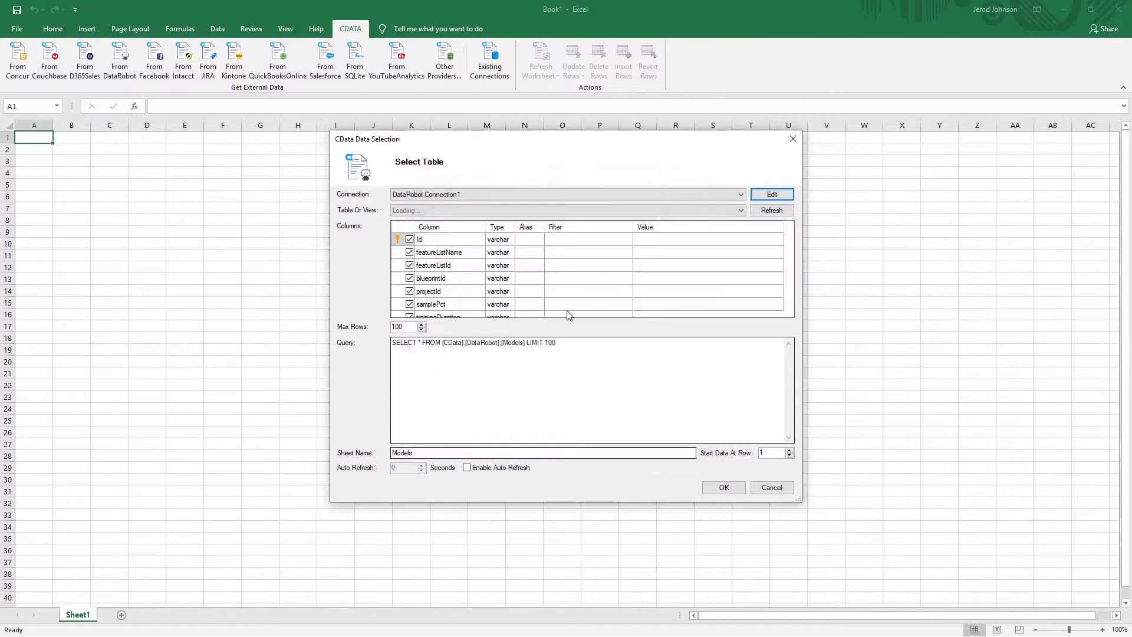
Choose the readmitted_Predictions table as the data source for DataRobot.Connection1 and deselect all of its columns.
{"action": "left_click", "coordinate": [531, 210]}
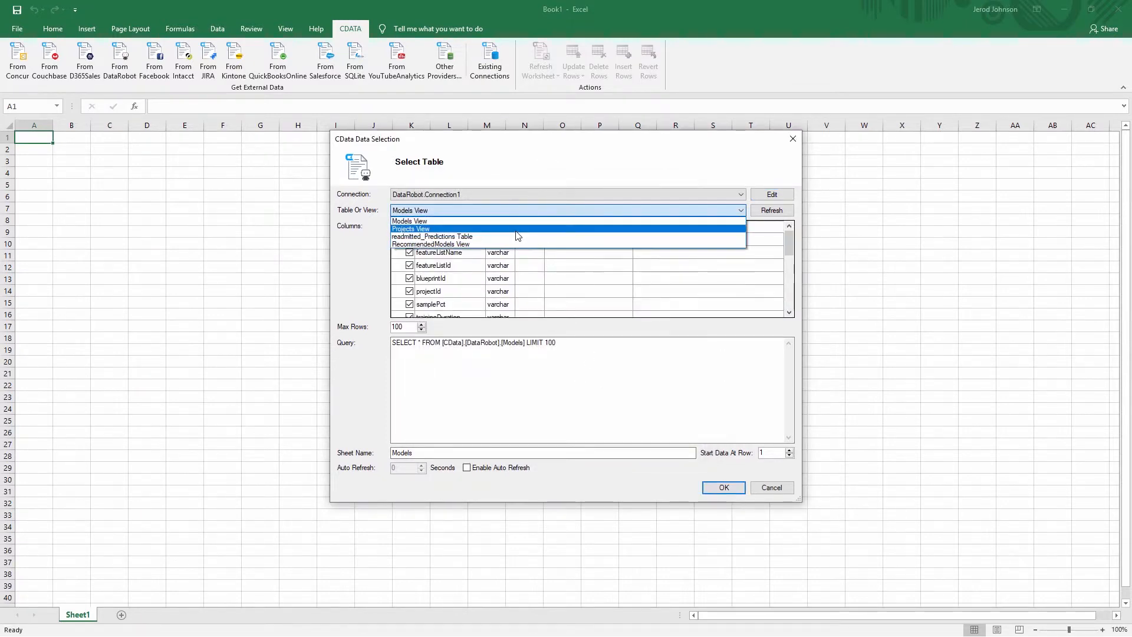
{"action": "left_click", "coordinate": [515, 236]}
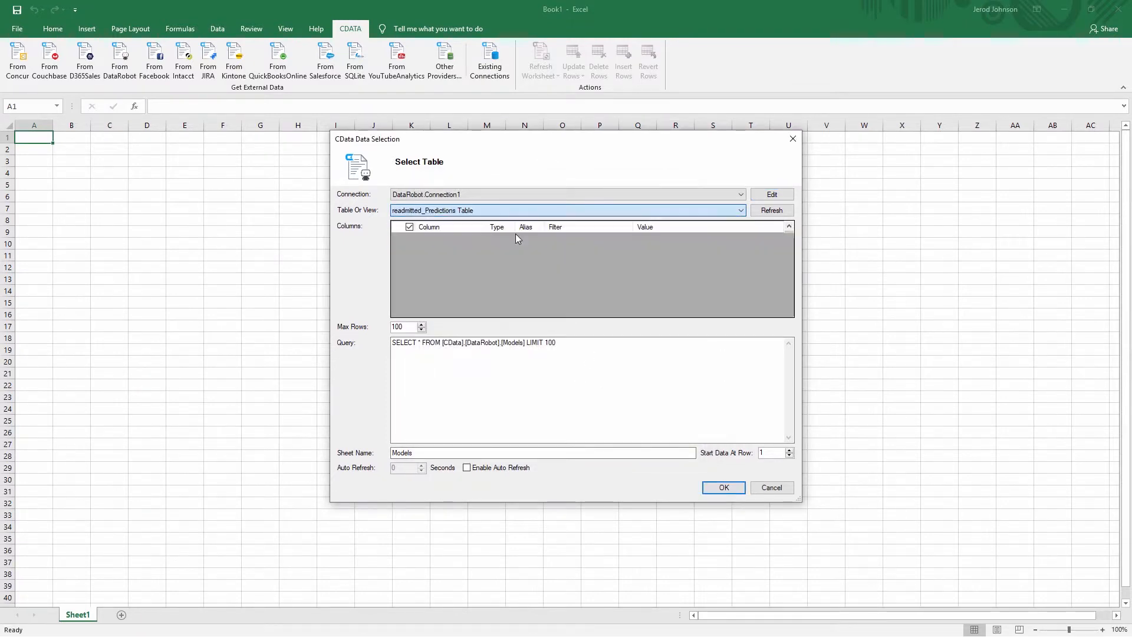
{"action": "left_click", "coordinate": [409, 228]}
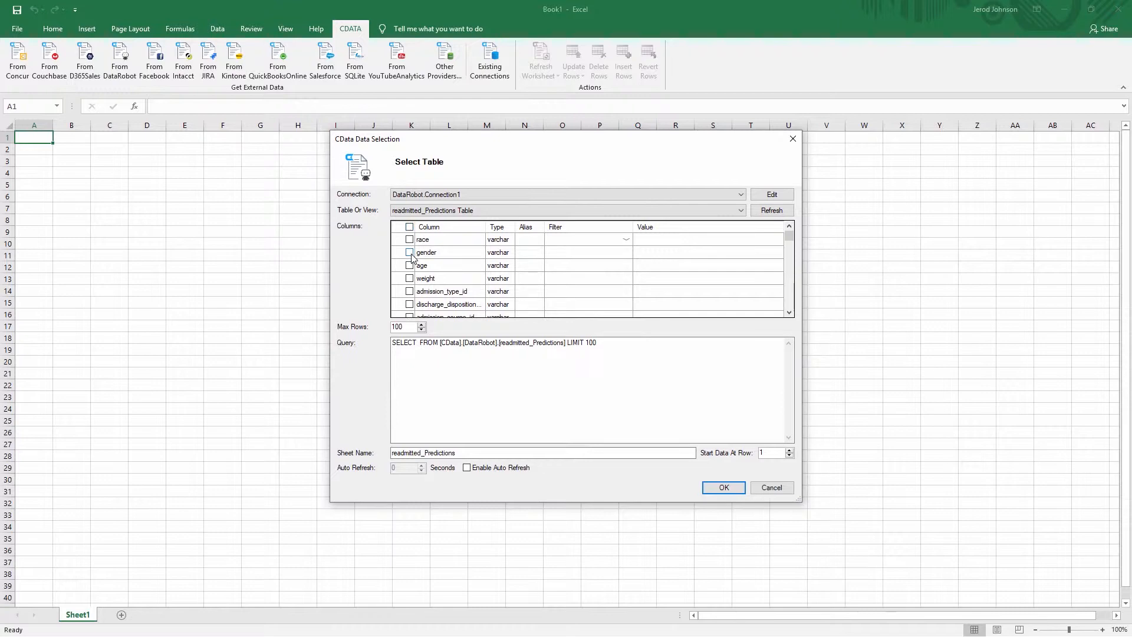
Include the gender and insulin columns of the readmitted_Predictions table in the query.
{"action": "left_click", "coordinate": [410, 253]}
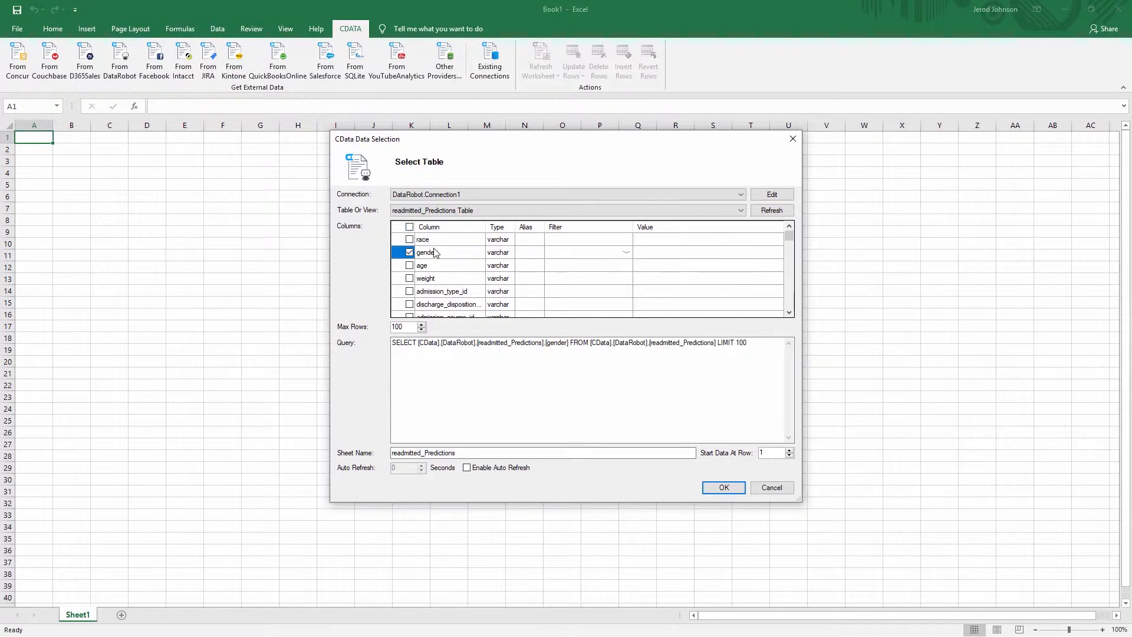
{"action": "scroll", "coordinate": [435, 252], "scroll_direction": "down", "scroll_amount": 2}
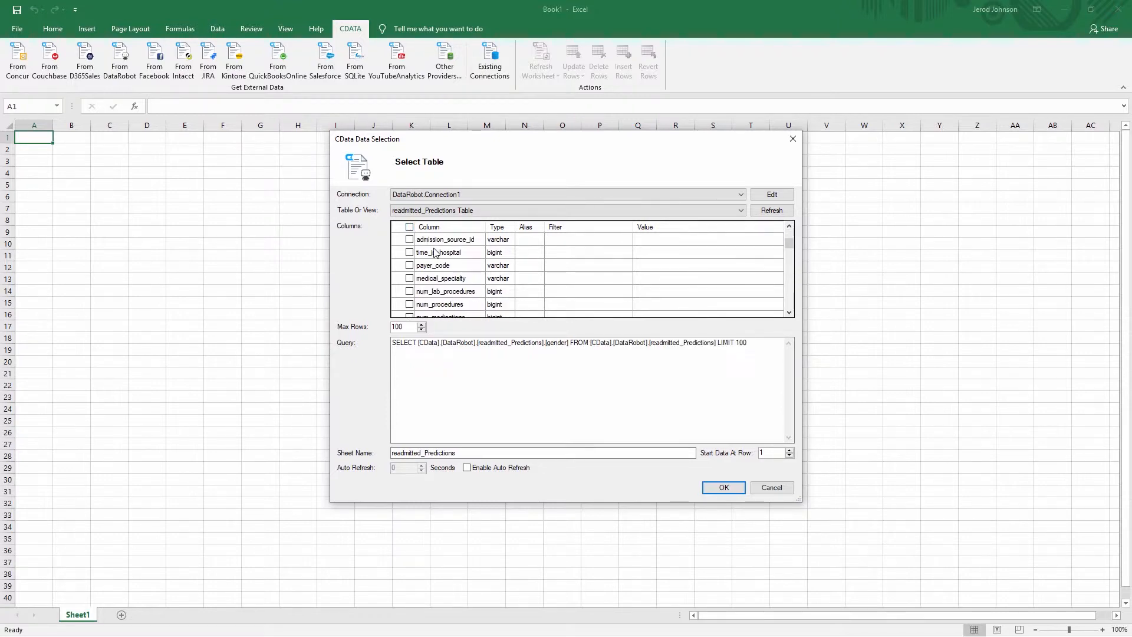
{"action": "scroll", "coordinate": [435, 252], "scroll_direction": "down", "scroll_amount": 3}
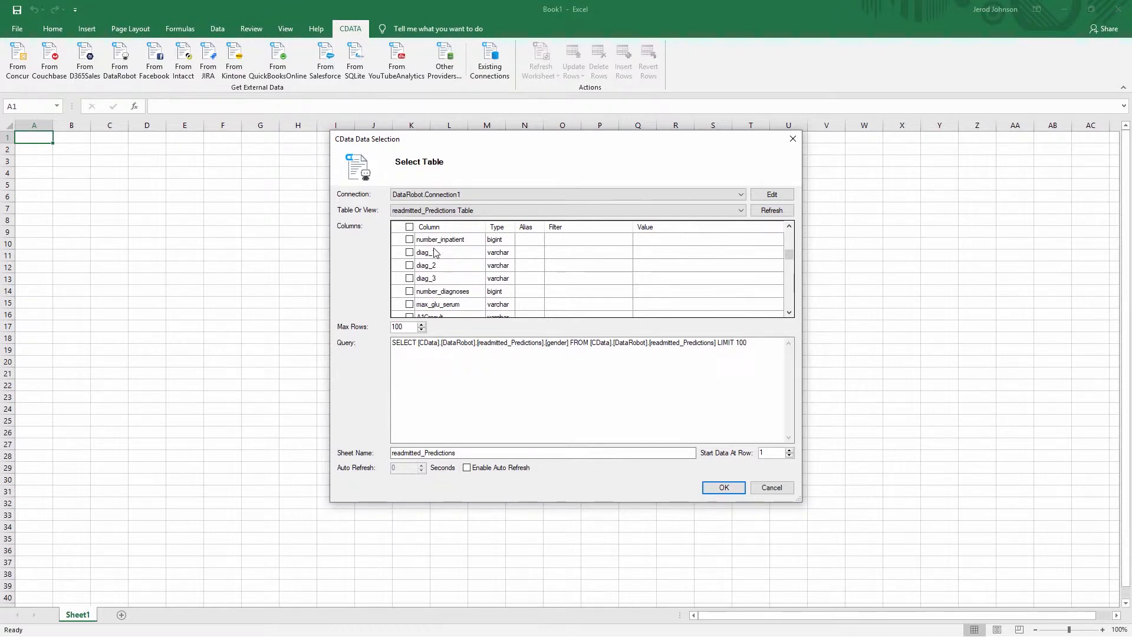
{"action": "scroll", "coordinate": [435, 252], "scroll_direction": "down", "scroll_amount": 7}
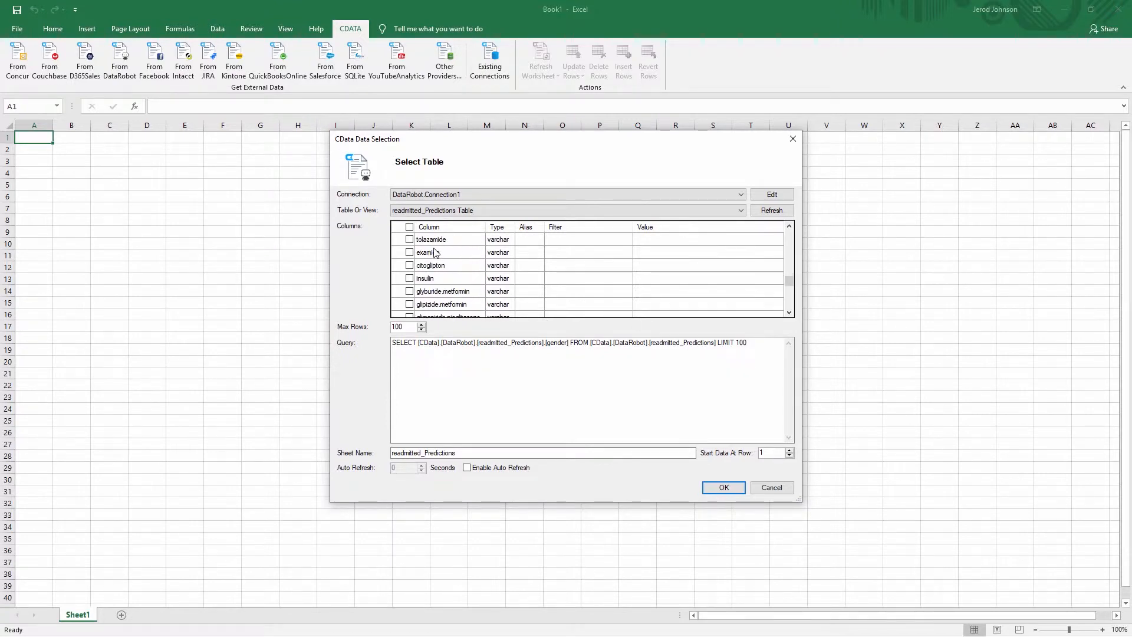
{"action": "scroll", "coordinate": [435, 252], "scroll_direction": "down", "scroll_amount": 1}
{"action": "left_click", "coordinate": [409, 240]}
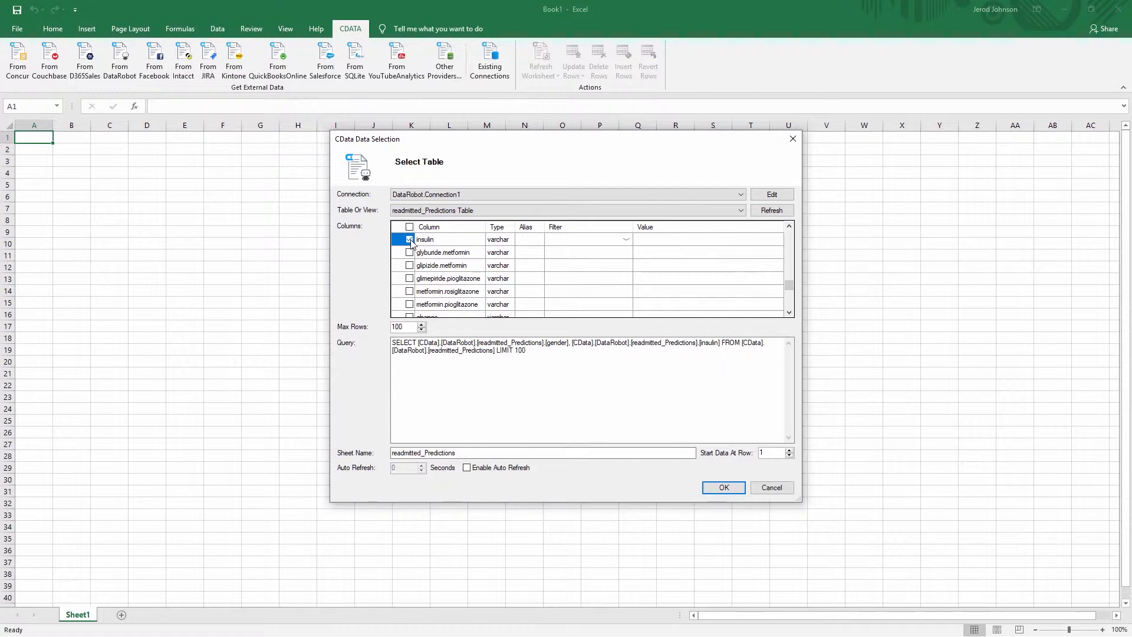
Filter the insulin column to rows whose value equals "steady".
{"action": "left_click", "coordinate": [626, 239]}
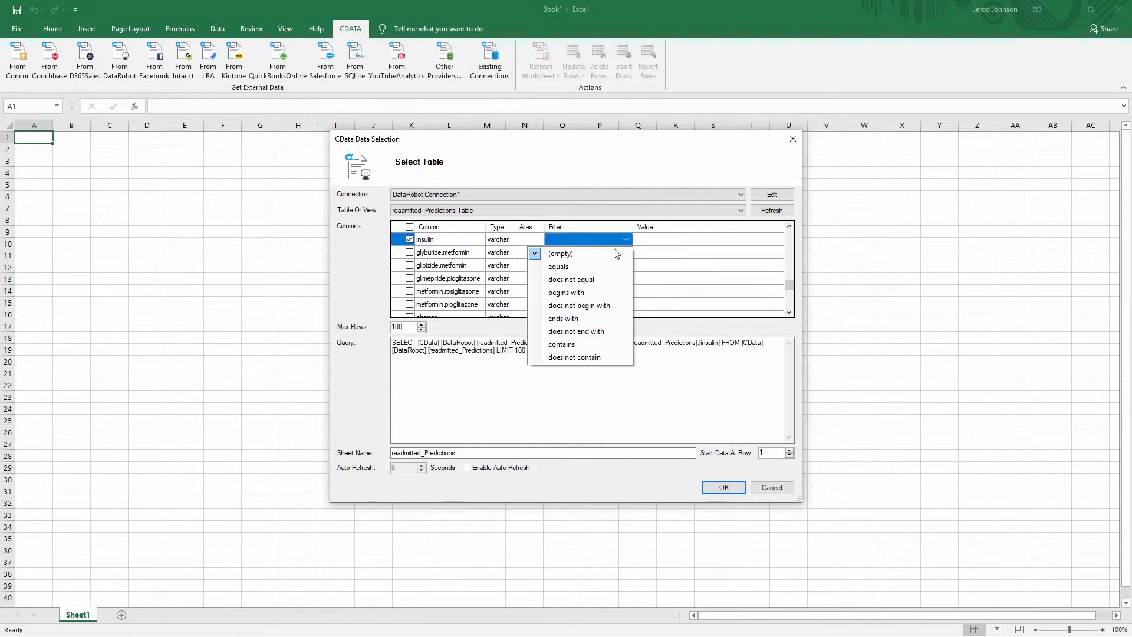
{"action": "left_click", "coordinate": [601, 268]}
{"action": "left_click", "coordinate": [653, 244]}
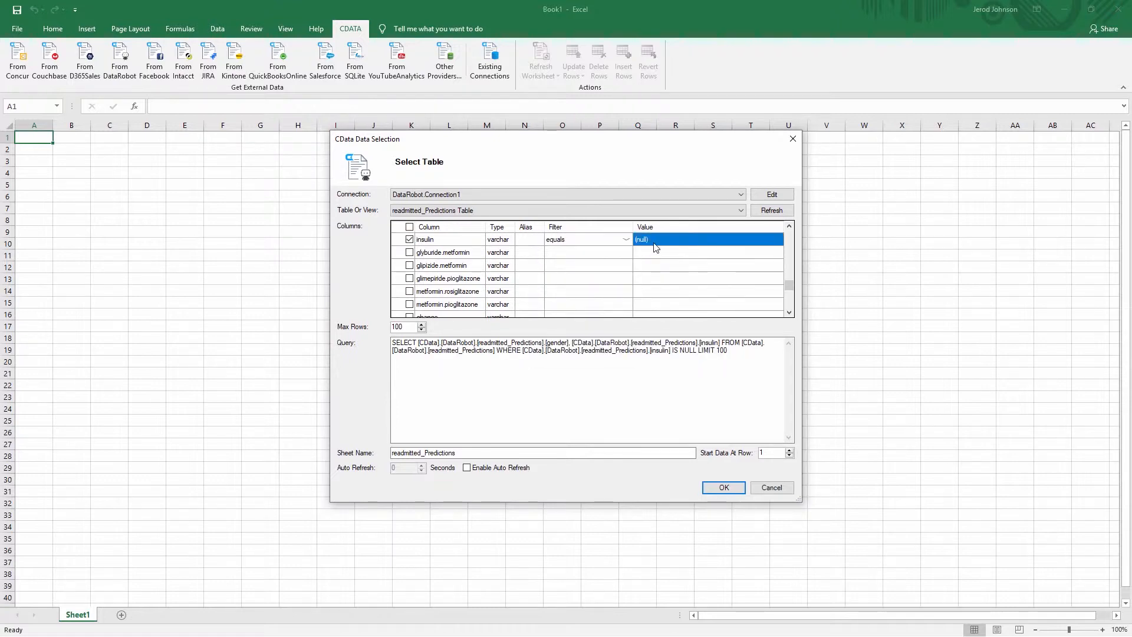
{"action": "type", "text": "steady"}
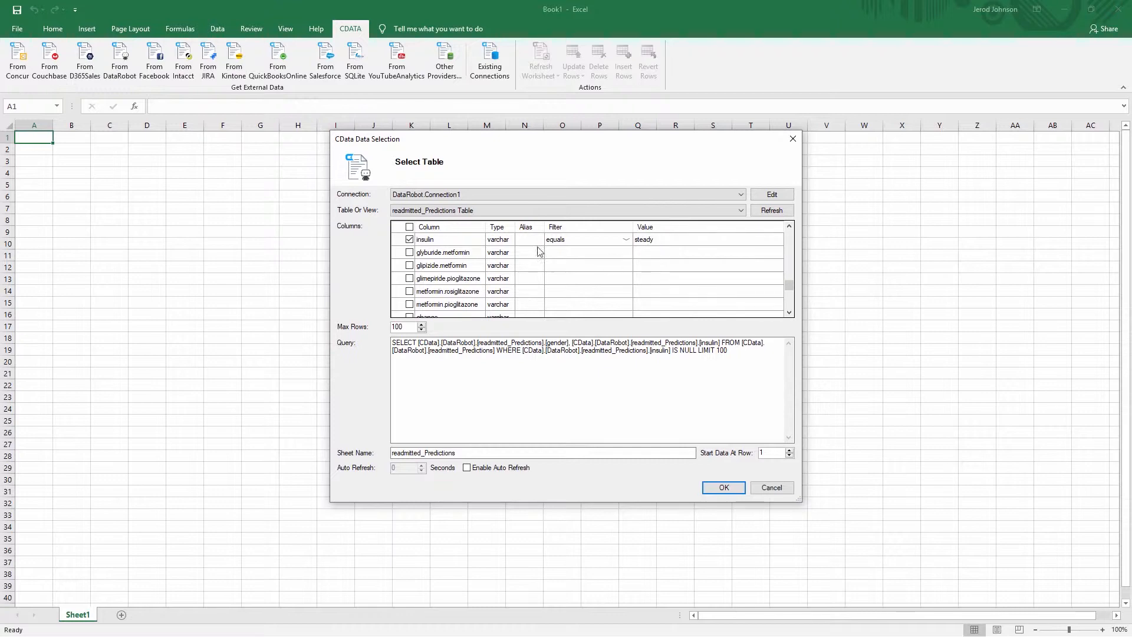
Add the prediction column to the query's selected columns.
{"action": "scroll", "coordinate": [472, 260], "scroll_direction": "down", "scroll_amount": 6}
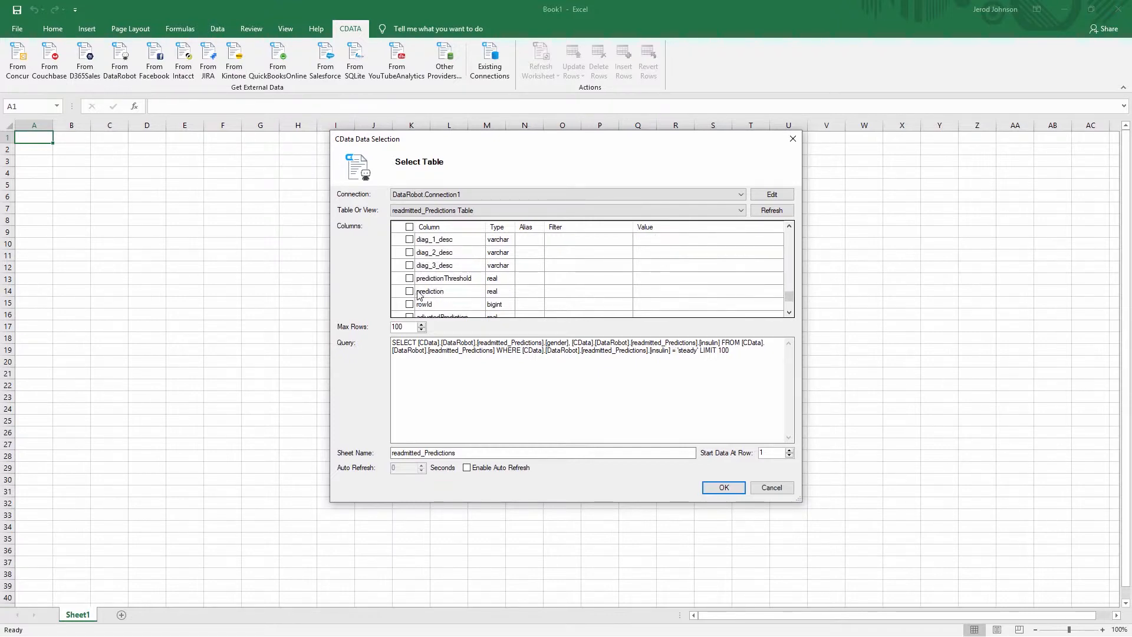
{"action": "left_click", "coordinate": [415, 294]}
{"action": "left_click", "coordinate": [414, 292]}
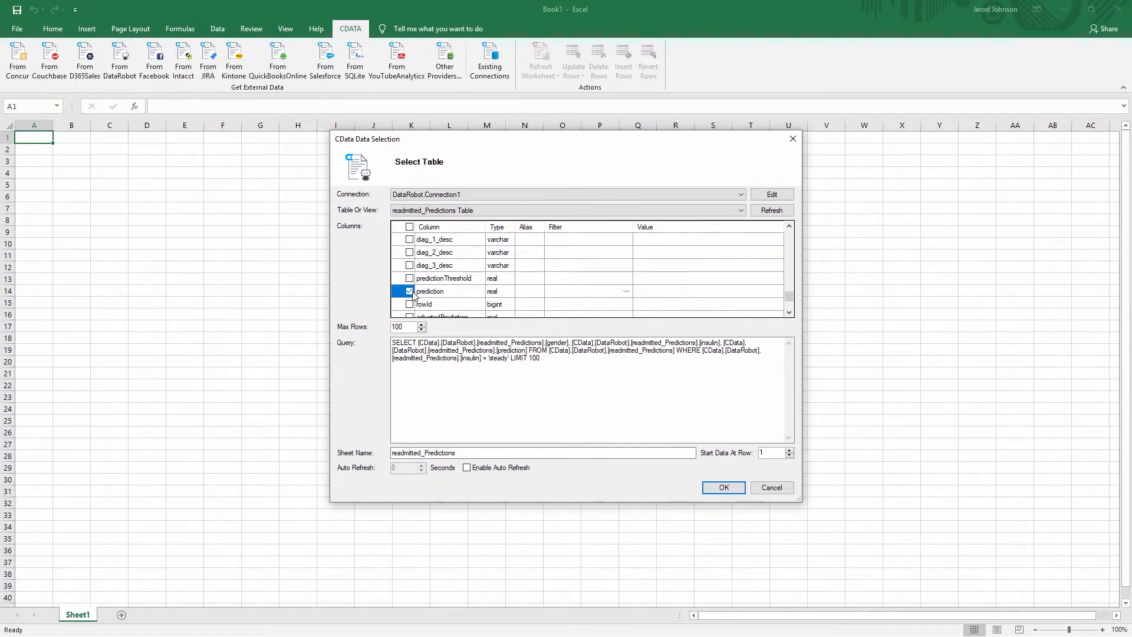
Change the LIMIT in the query text to 2000 and import the data into the worksheet.
{"action": "left_click_drag", "start_coordinate": [551, 360], "coordinate": [529, 364]}
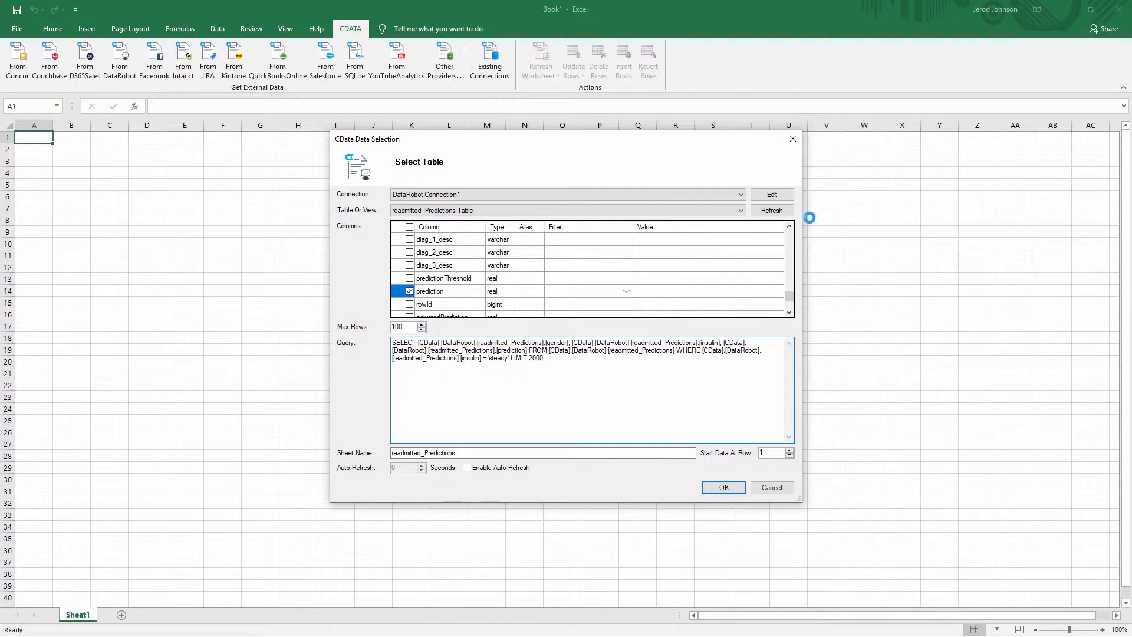
{"action": "left_click", "coordinate": [726, 488]}
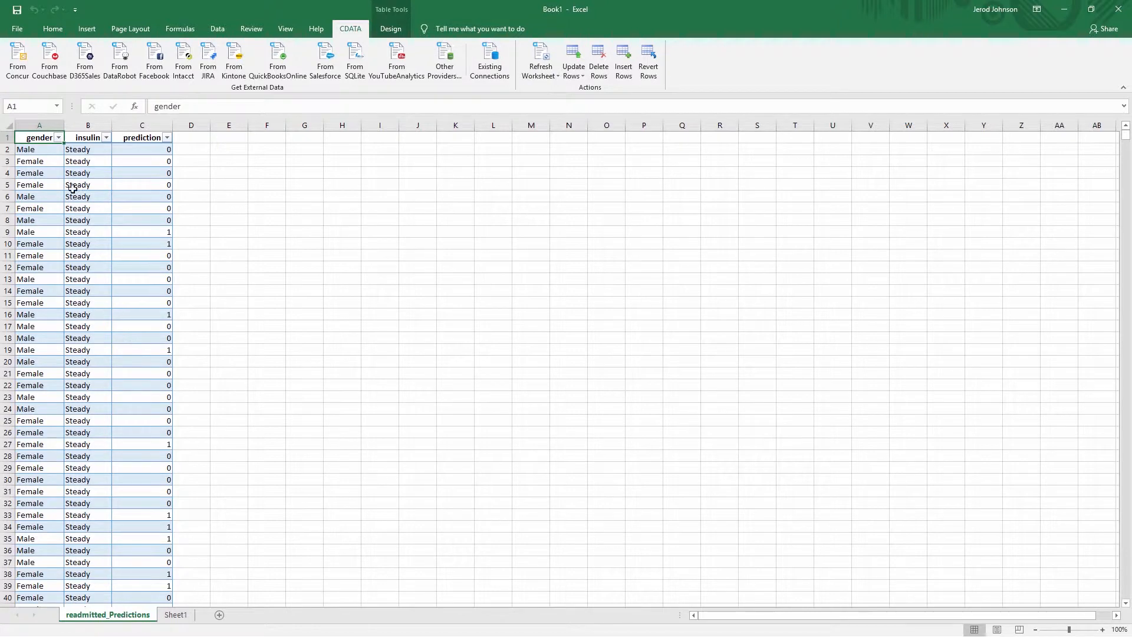
Insert the recommended clustered column chart showing the sum of prediction by gender from the gender and prediction columns.
{"action": "left_click", "coordinate": [30, 122]}
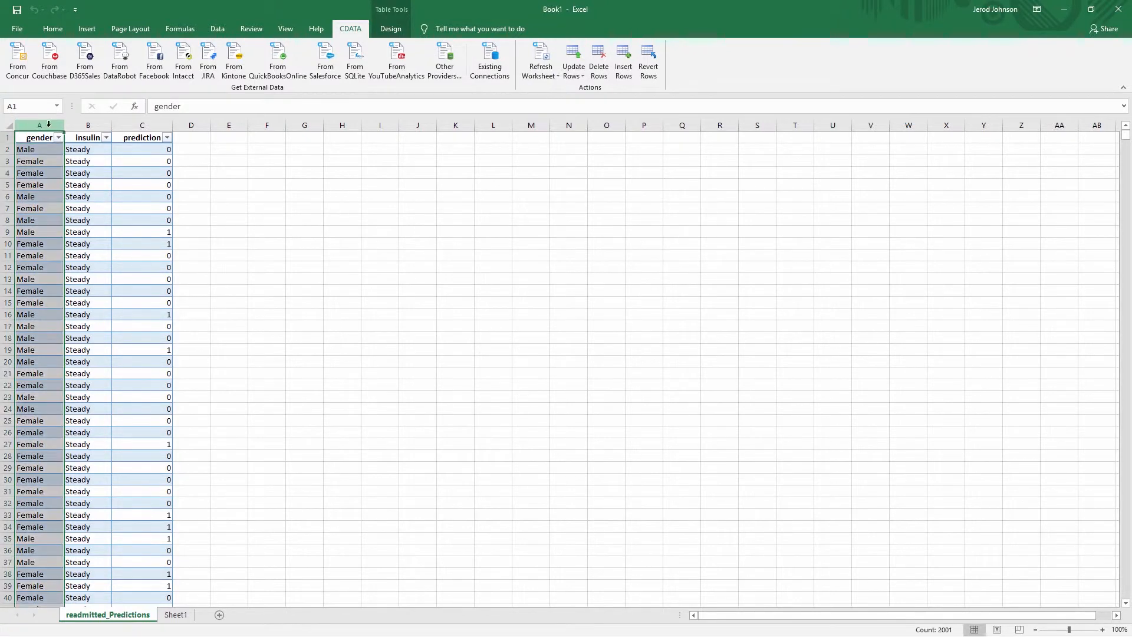
{"action": "left_click", "coordinate": [140, 123], "text": "ctrl"}
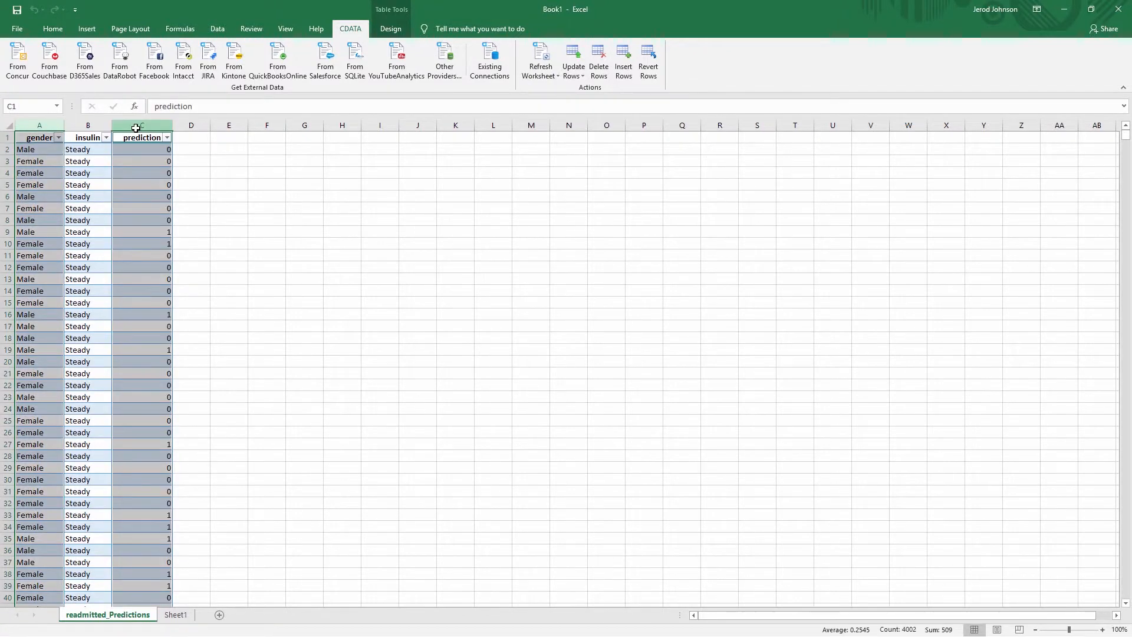
{"action": "left_click", "coordinate": [87, 29]}
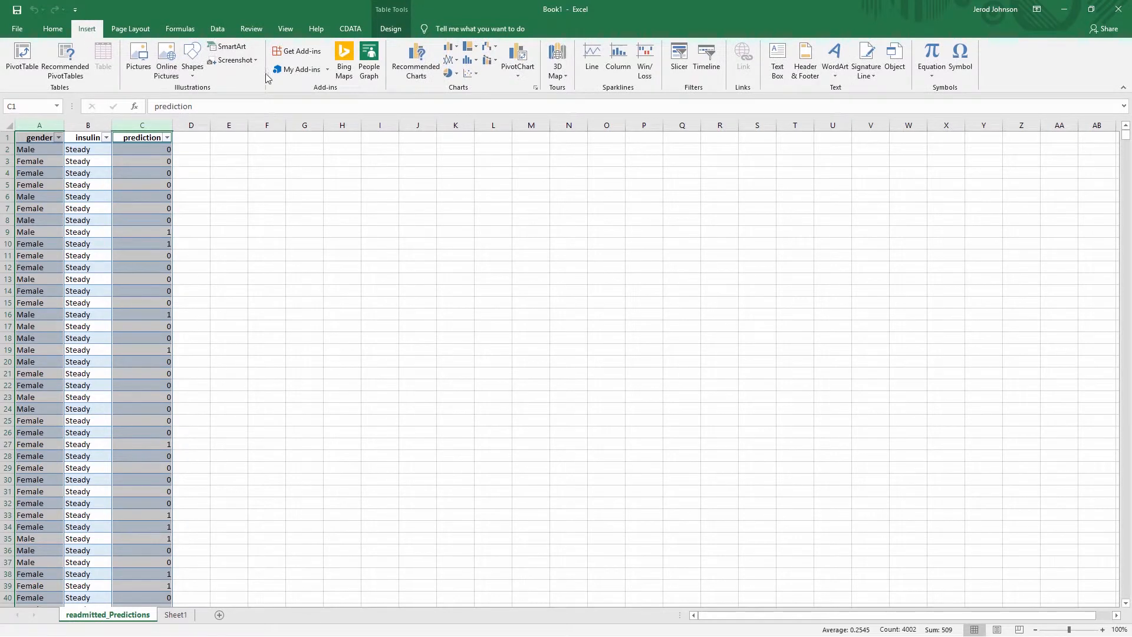
{"action": "left_click", "coordinate": [416, 62]}
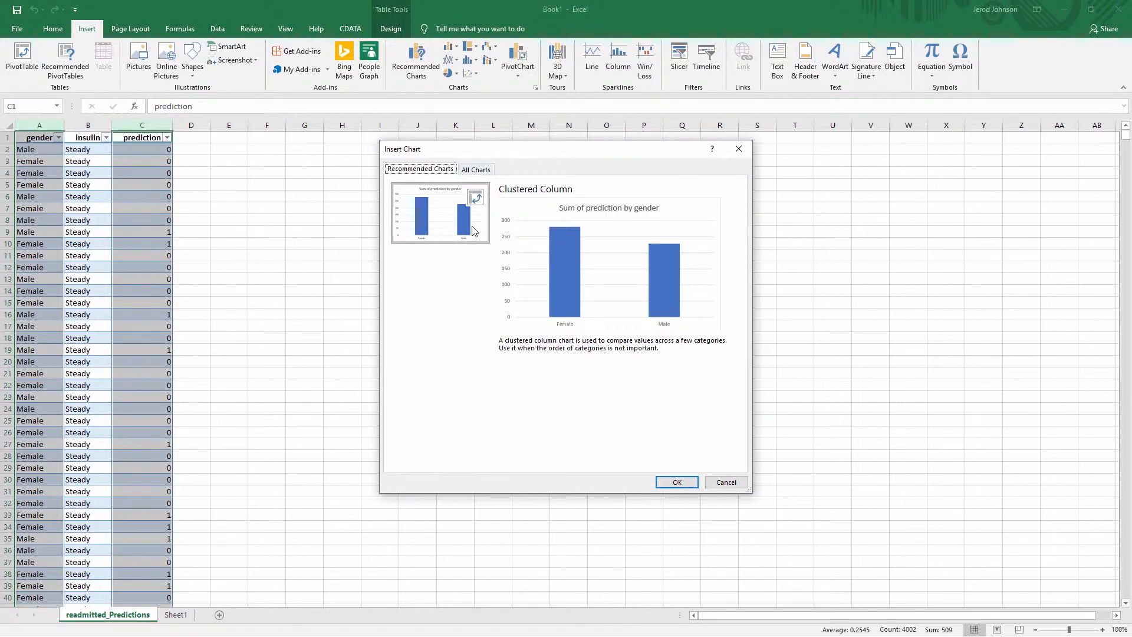
{"action": "left_click", "coordinate": [681, 481]}
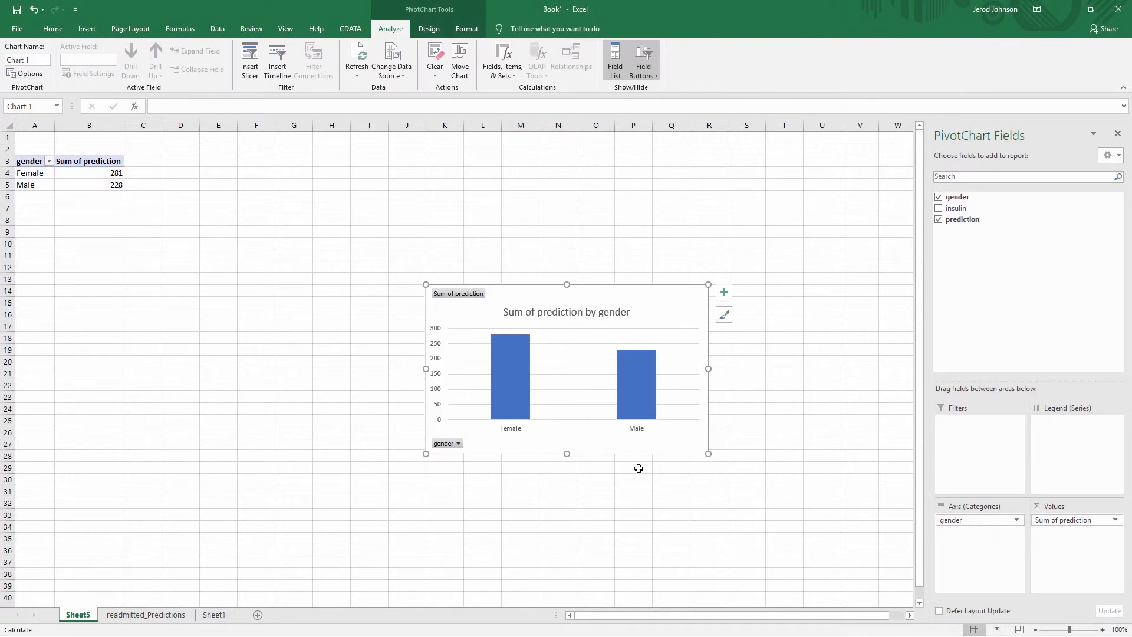
Move the pivot chart up beside the pivot table so it starts at column H, row 10, and enlarge it to about row 32.
{"action": "left_click_drag", "start_coordinate": [578, 296], "coordinate": [487, 250]}
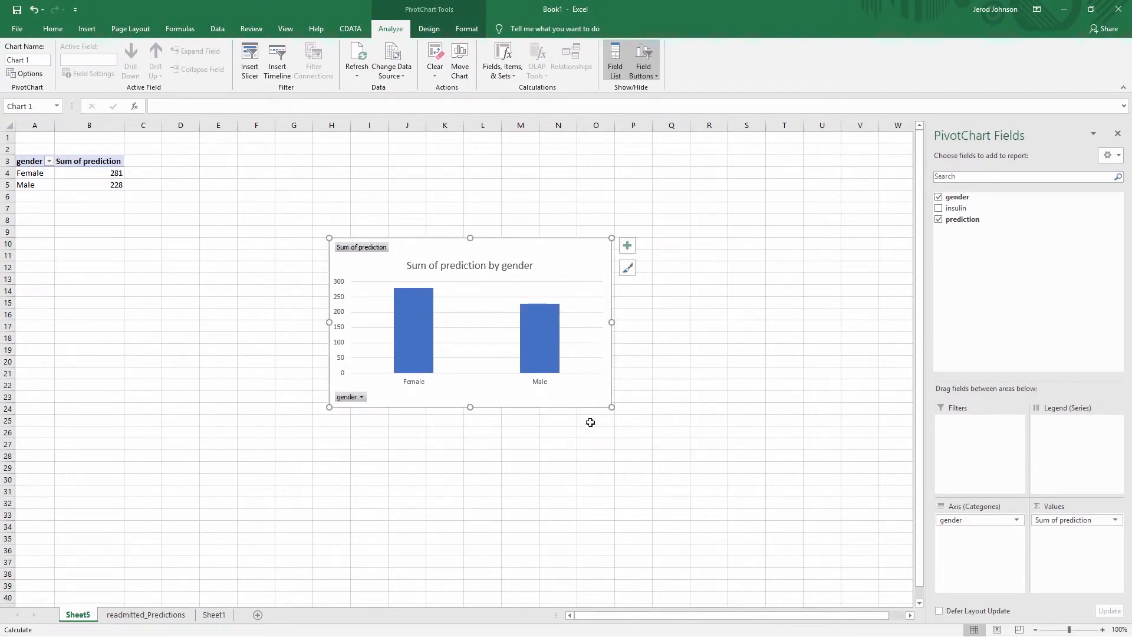
{"action": "left_click_drag", "start_coordinate": [609, 407], "coordinate": [731, 512]}
Summarize the pivot chart's prediction values by Average and format them as Percentage.
{"action": "left_click", "coordinate": [1116, 520]}
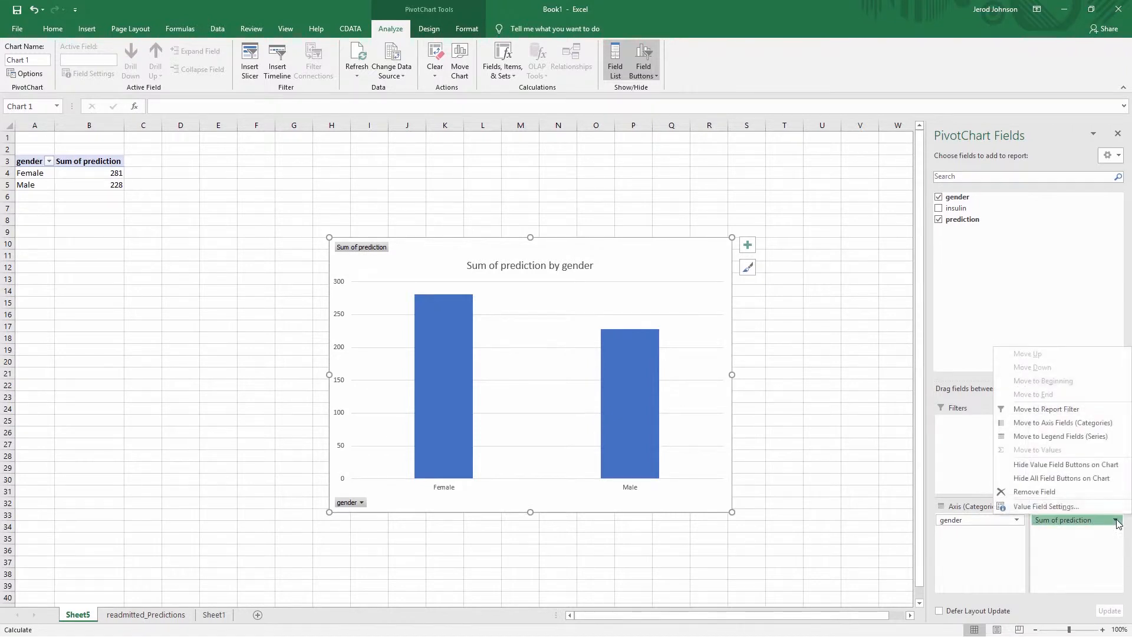
{"action": "left_click", "coordinate": [1056, 508]}
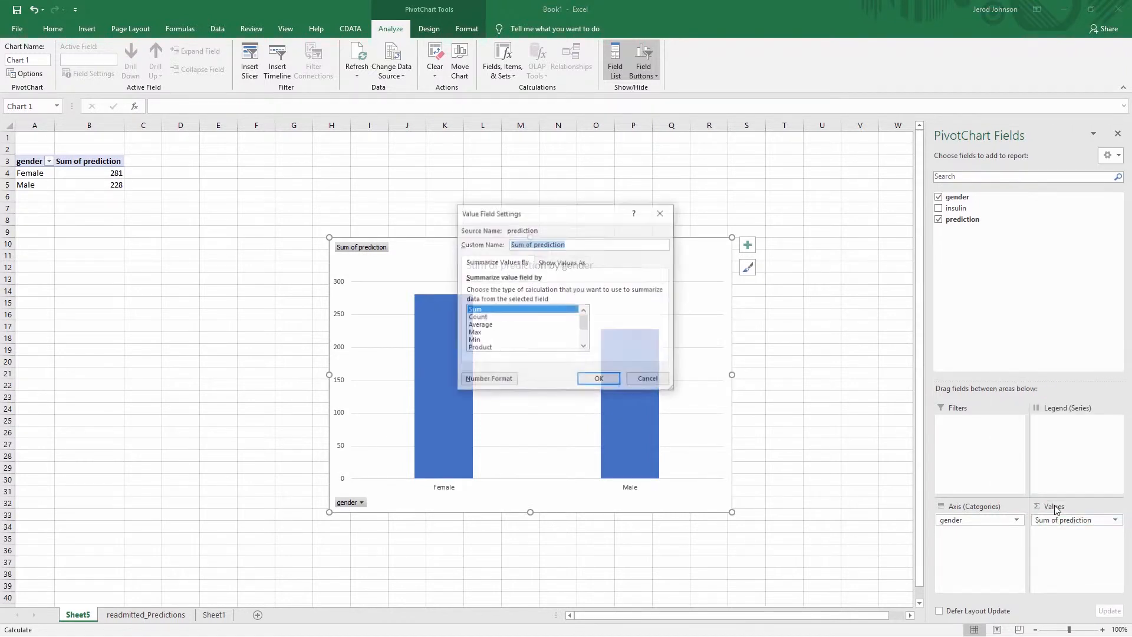
{"action": "left_click", "coordinate": [483, 325]}
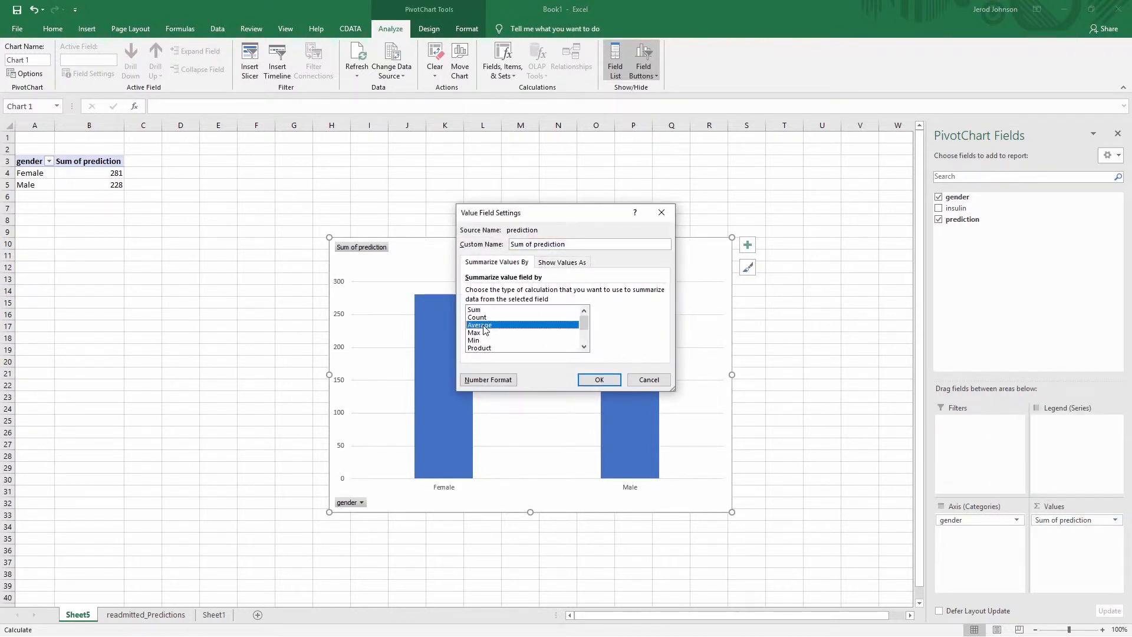
{"action": "left_click", "coordinate": [494, 380]}
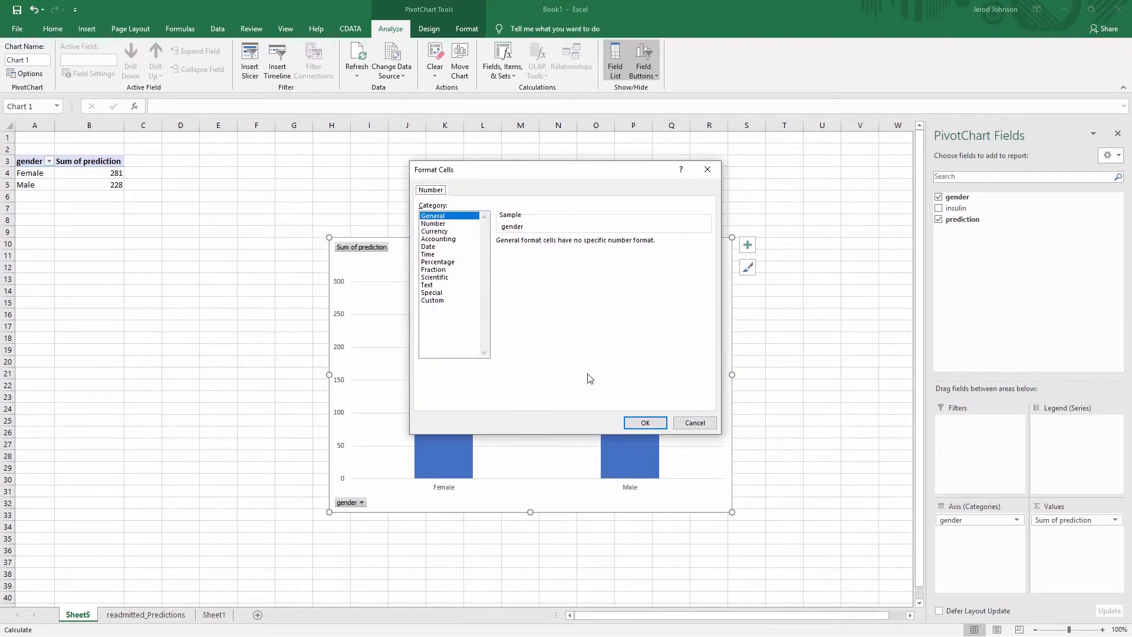
{"action": "left_click", "coordinate": [439, 262]}
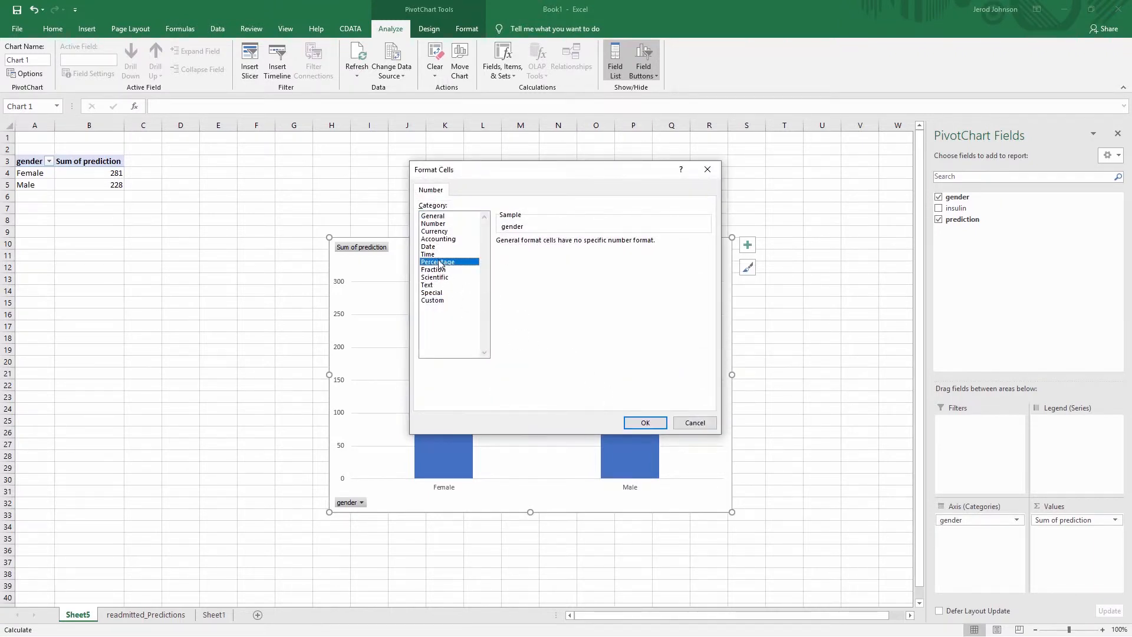
{"action": "left_click", "coordinate": [645, 422]}
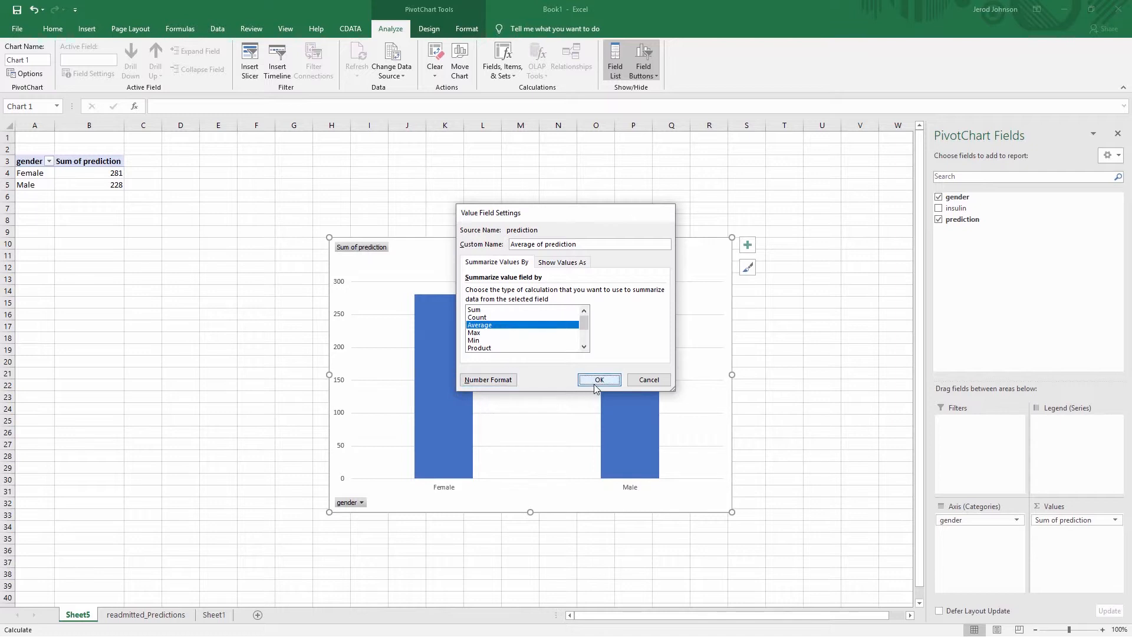
{"action": "left_click", "coordinate": [597, 380]}
{"action": "mouse_move", "coordinate": [473, 344]}
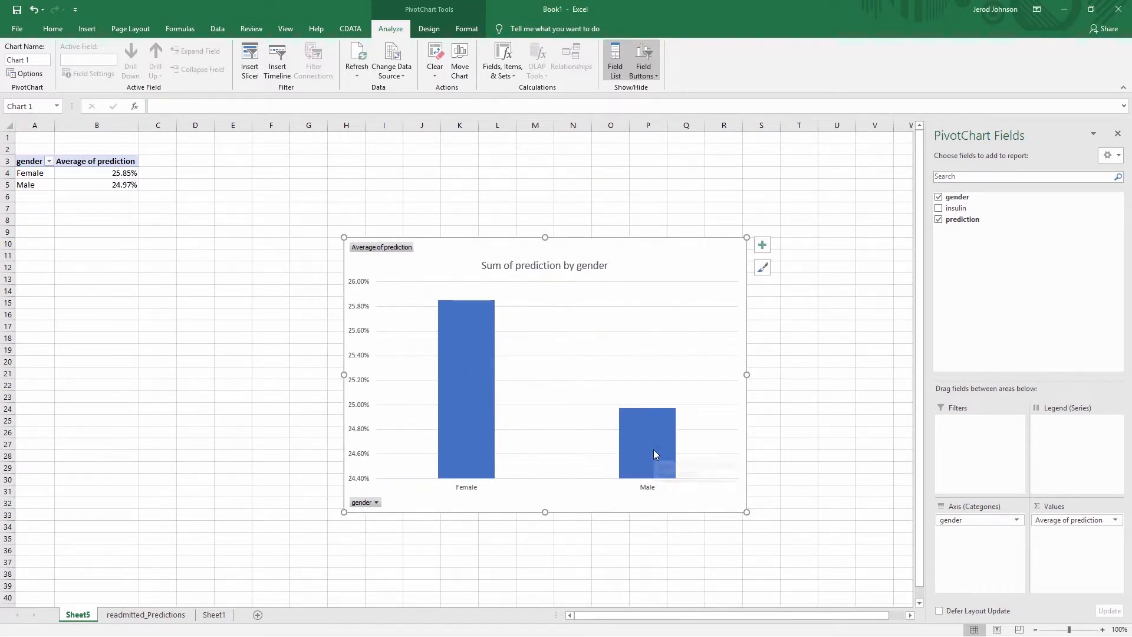
{"action": "mouse_move", "coordinate": [653, 454]}
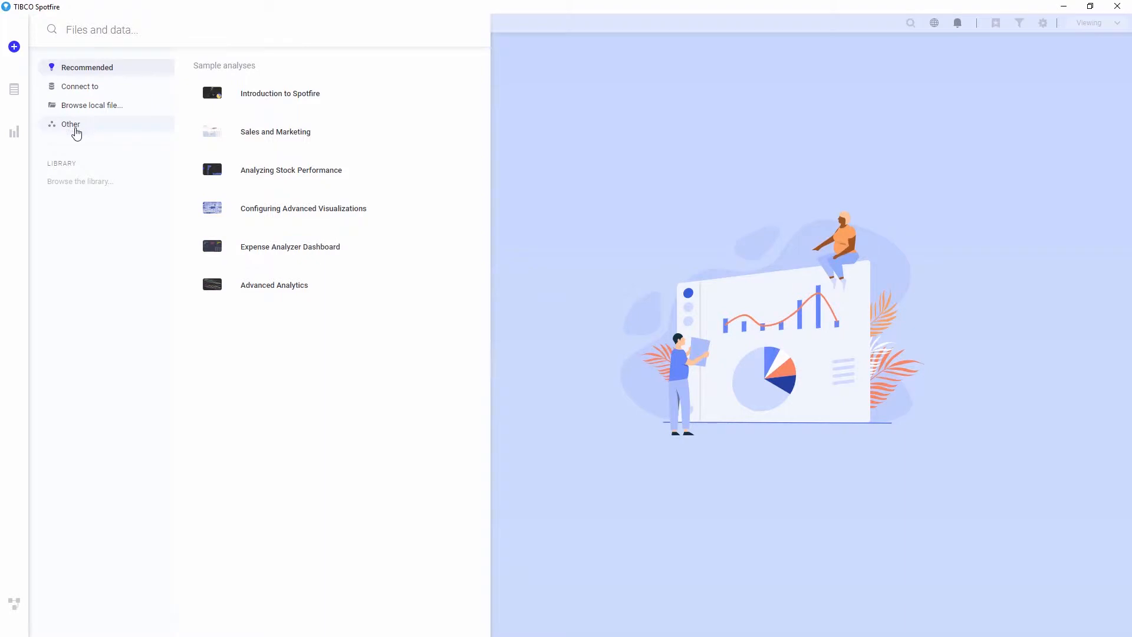
In TIBCO Spotfire, load data with an ADO.NET provider, choosing the CData provider for DataRobot and opening its connection configuration.
{"action": "left_click", "coordinate": [68, 126]}
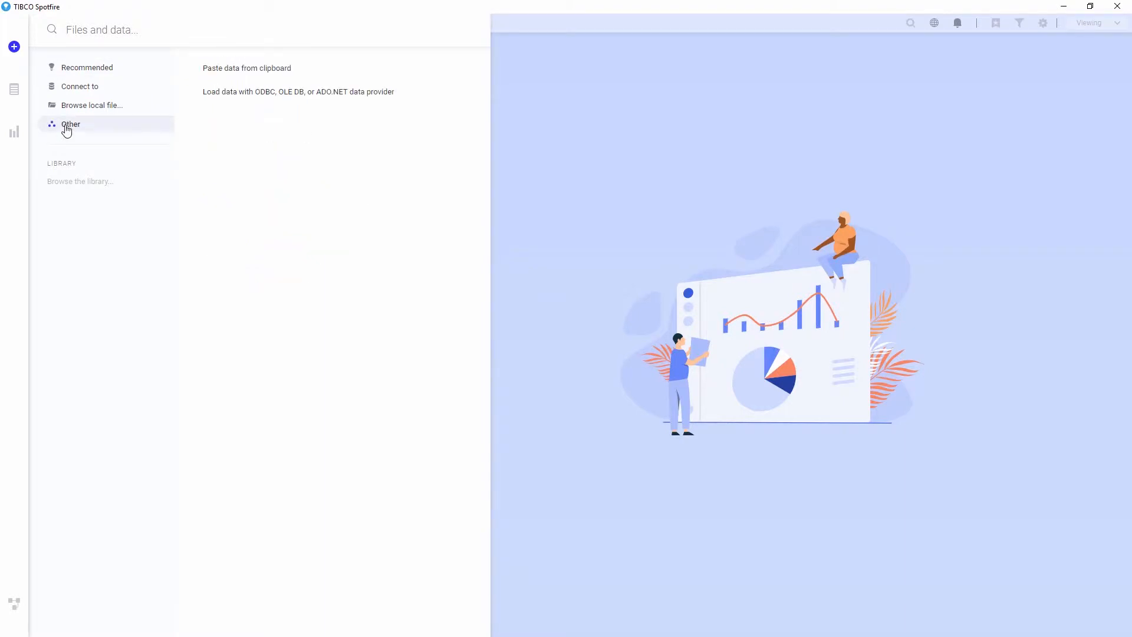
{"action": "left_click", "coordinate": [250, 96]}
{"action": "scroll", "coordinate": [601, 223], "scroll_direction": "down", "scroll_amount": 6}
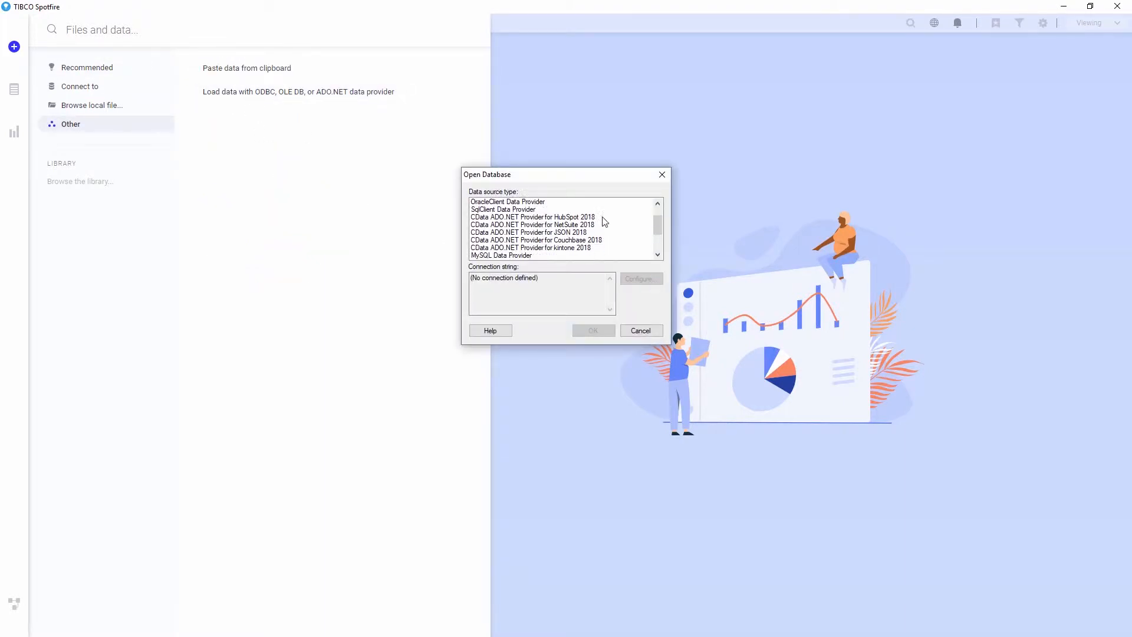
{"action": "left_click", "coordinate": [600, 234]}
{"action": "left_click", "coordinate": [657, 280]}
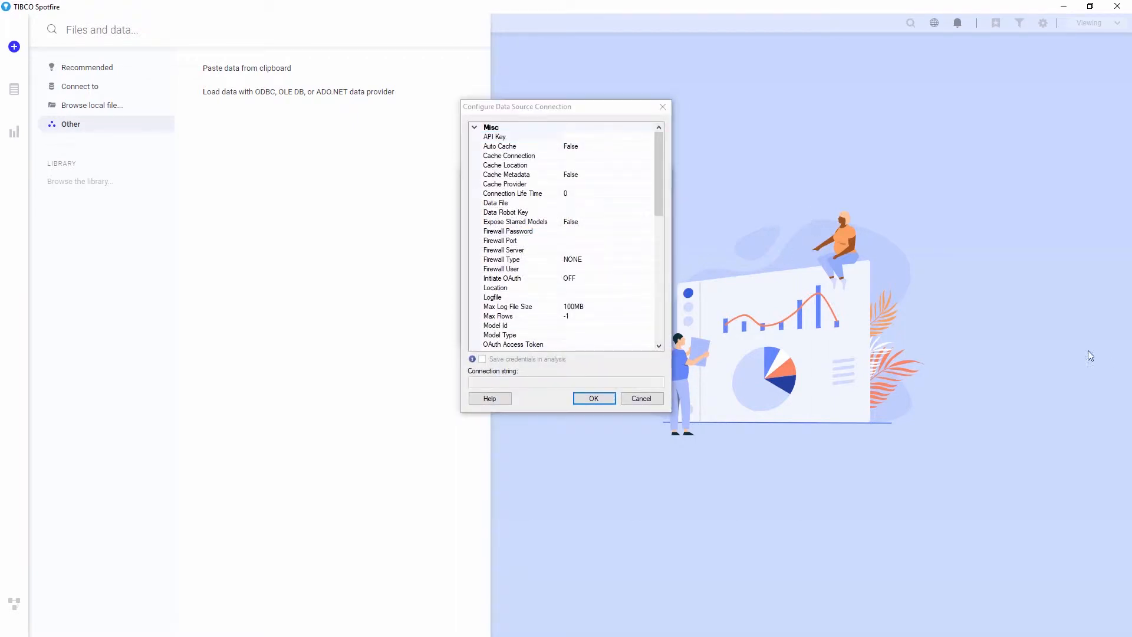
Paste the DataRobot key into the Data Robot Key property of the connection.
{"action": "left_click_drag", "start_coordinate": [659, 150], "coordinate": [662, 157]}
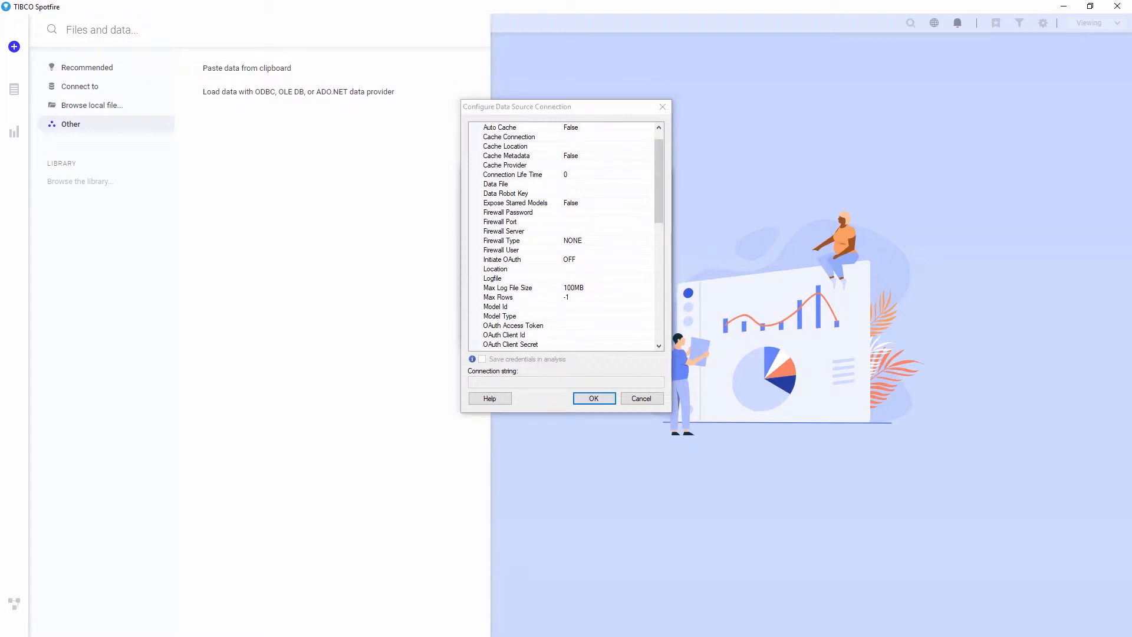
{"action": "left_click", "coordinate": [573, 193]}
{"action": "key", "text": "ctrl+v"}
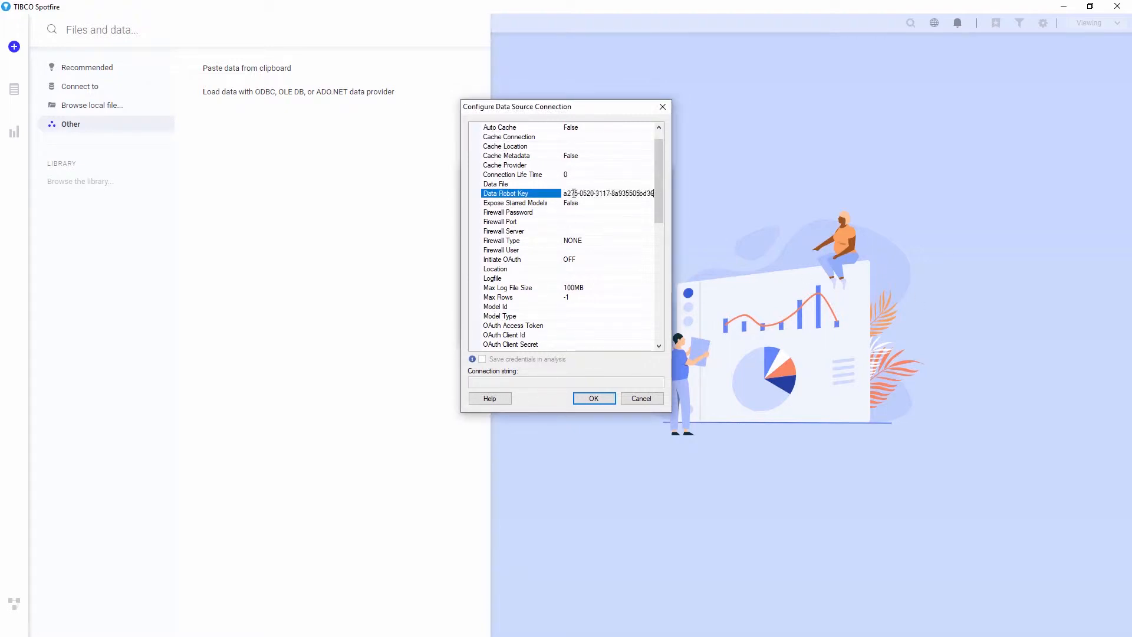
Set the Prediction Instance to cdata.orm.datarobot.com and the Data File to C:\Users\Public\Documents\10k_diabetes.csv.
{"action": "left_click_drag", "start_coordinate": [659, 191], "coordinate": [664, 291]}
{"action": "left_click", "coordinate": [573, 271]}
{"action": "type", "text": "cdata.orm.datarobot.com"}
{"action": "left_click", "coordinate": [591, 204]}
{"action": "type", "text": "c:\\Documents\\10k_diabetes.csv"}
Enter the account's user name and password in the connection properties and open the DataRobot database connection.
{"action": "left_click", "coordinate": [597, 328]}
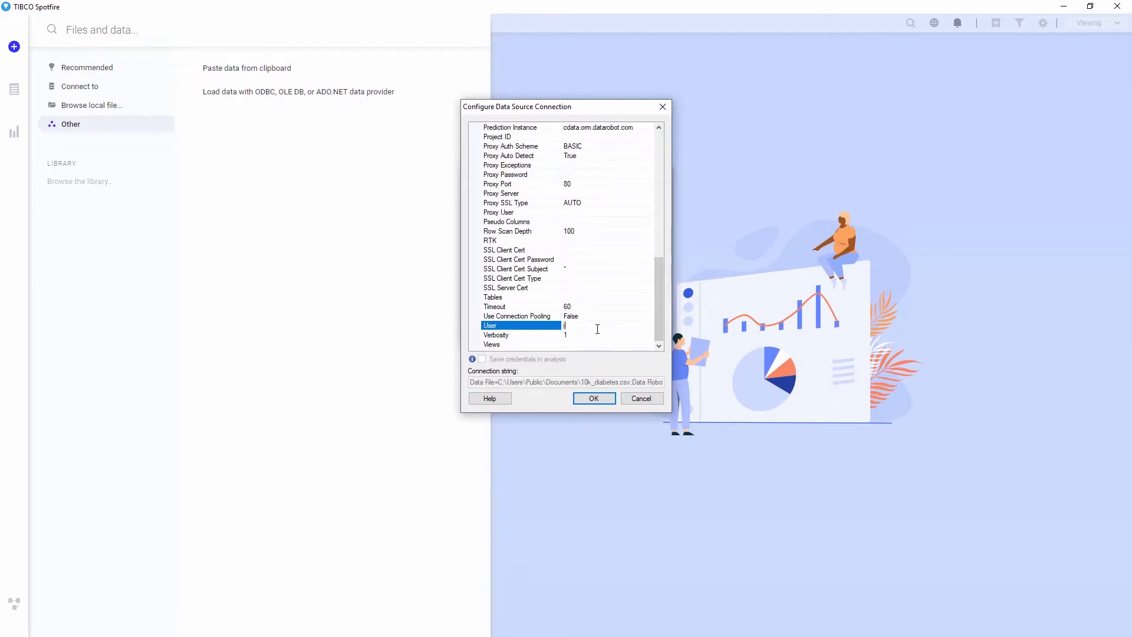
{"action": "scroll", "coordinate": [609, 207], "scroll_direction": "up", "scroll_amount": 3}
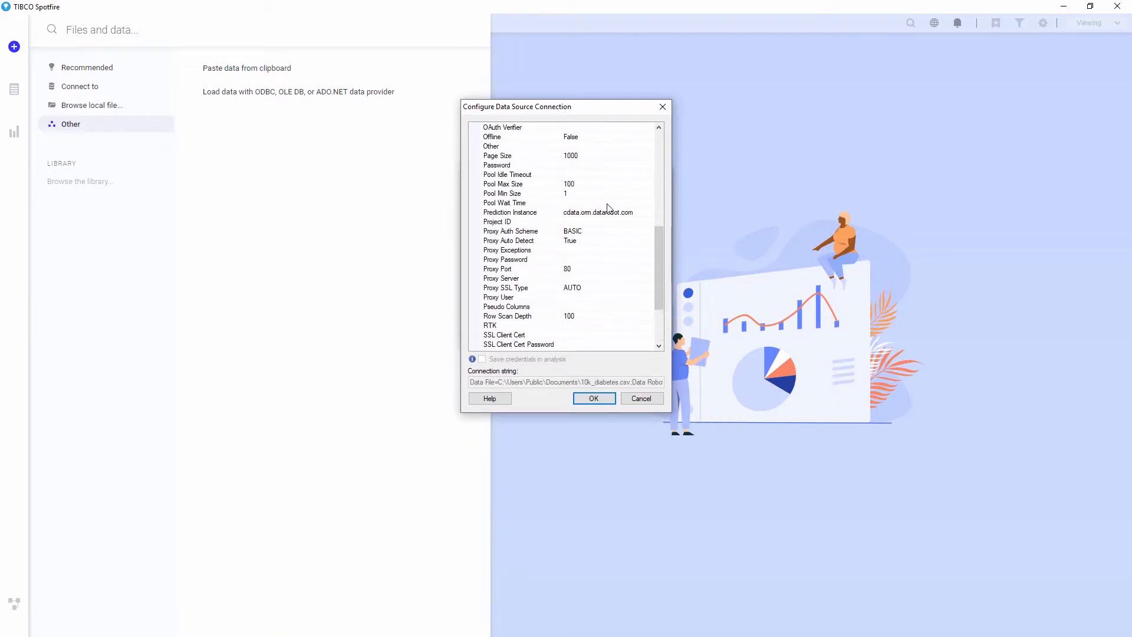
{"action": "left_click", "coordinate": [592, 166]}
{"action": "type", "text": "••"}
{"action": "left_click", "coordinate": [599, 398]}
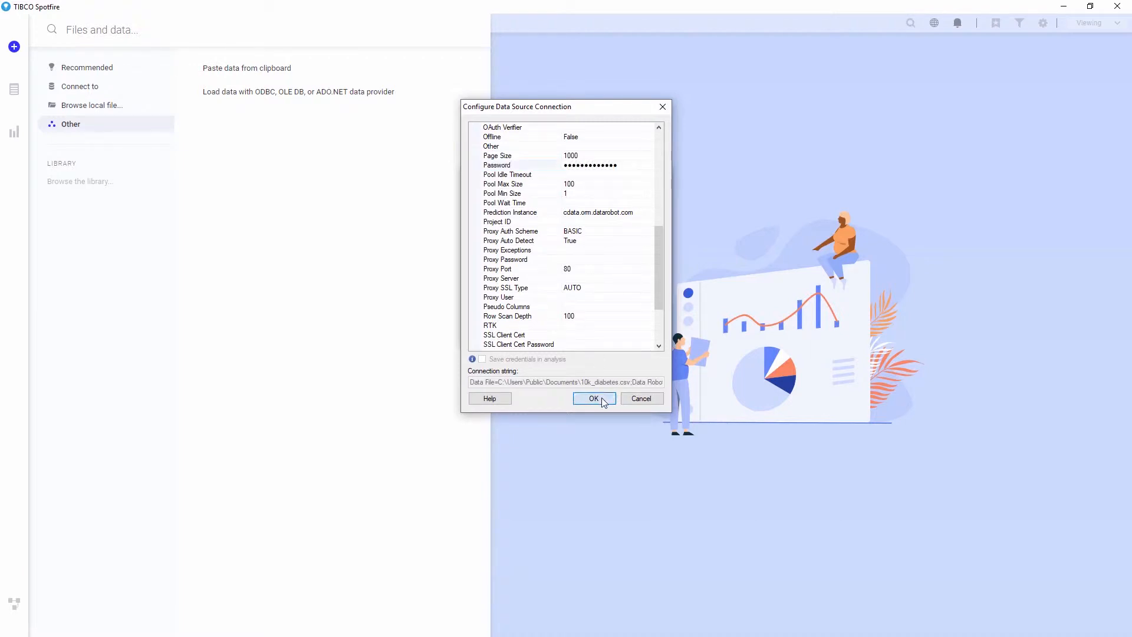
{"action": "left_click", "coordinate": [592, 330]}
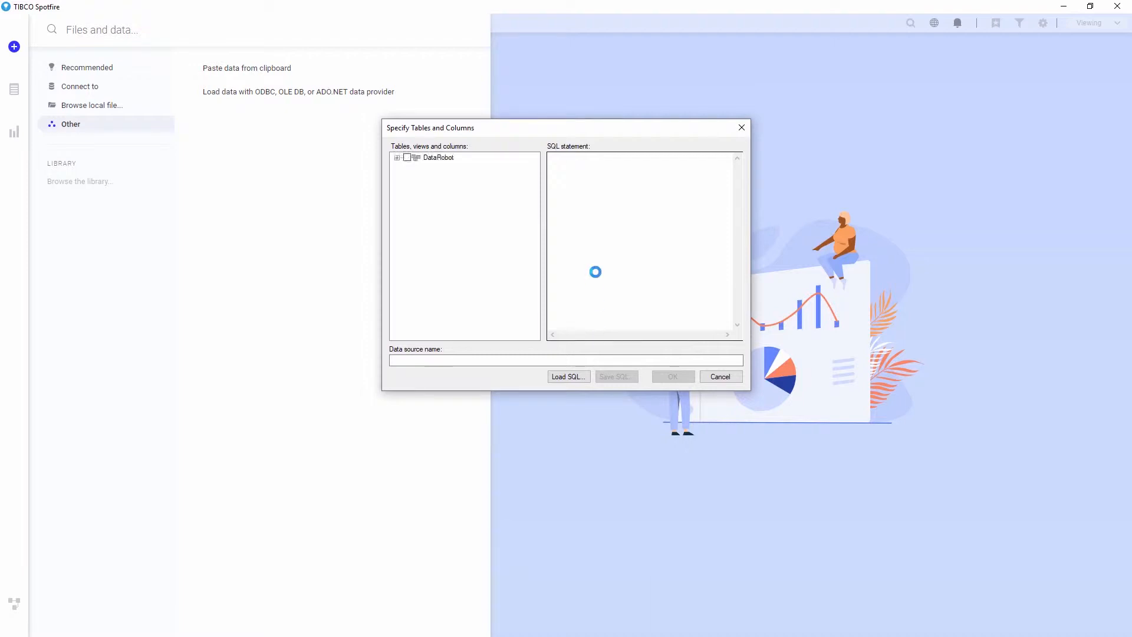
Import all columns of the readmitted_Predictions table as a data source named "DataRobot Readmitted Predictions".
{"action": "left_click", "coordinate": [397, 157]}
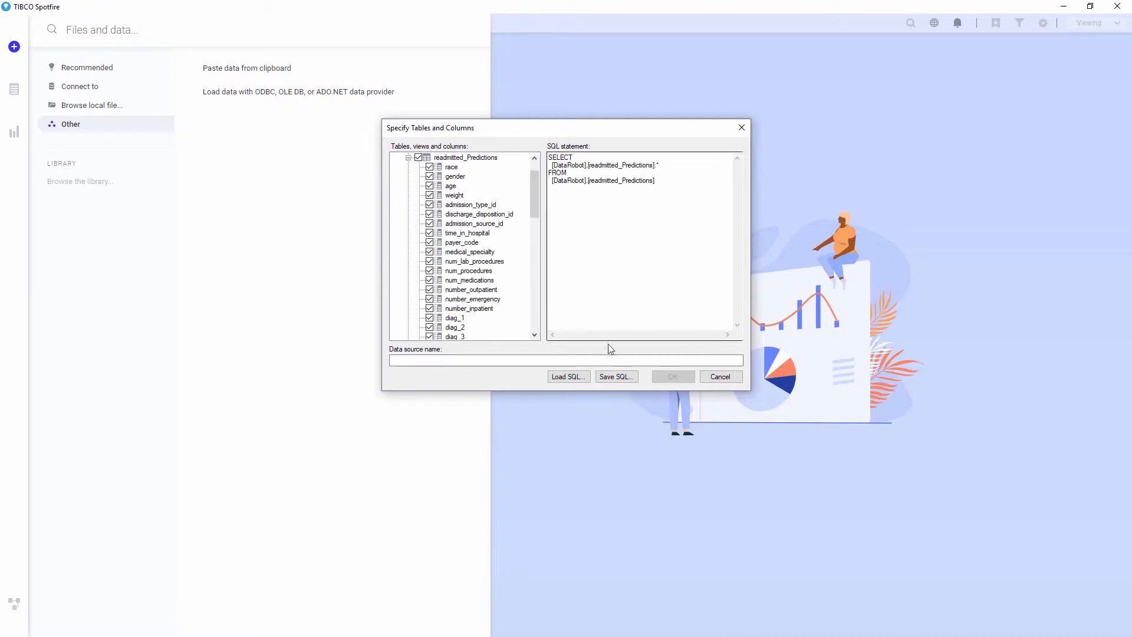
{"action": "left_click", "coordinate": [571, 361]}
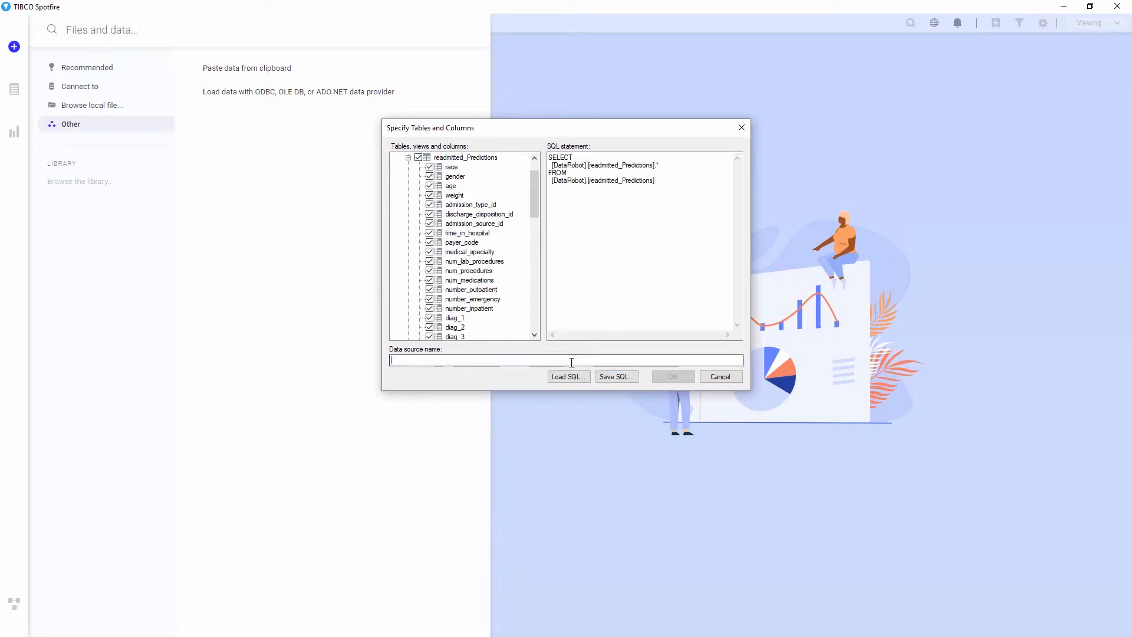
{"action": "type", "text": "DataRobot Readmitted Predic"}
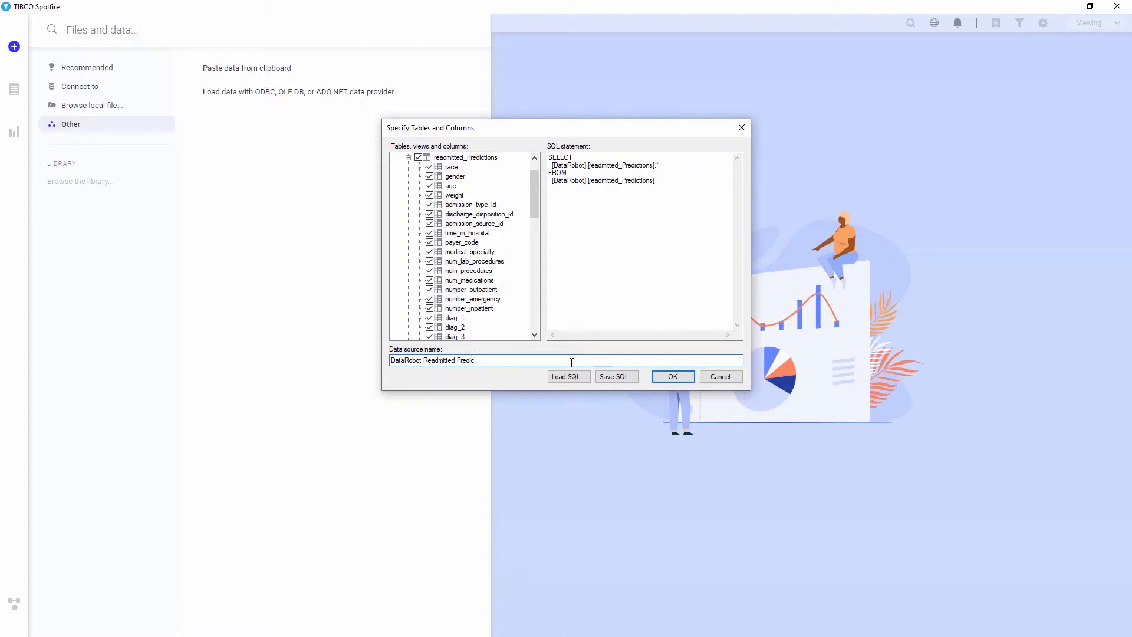
{"action": "left_click", "coordinate": [672, 376]}
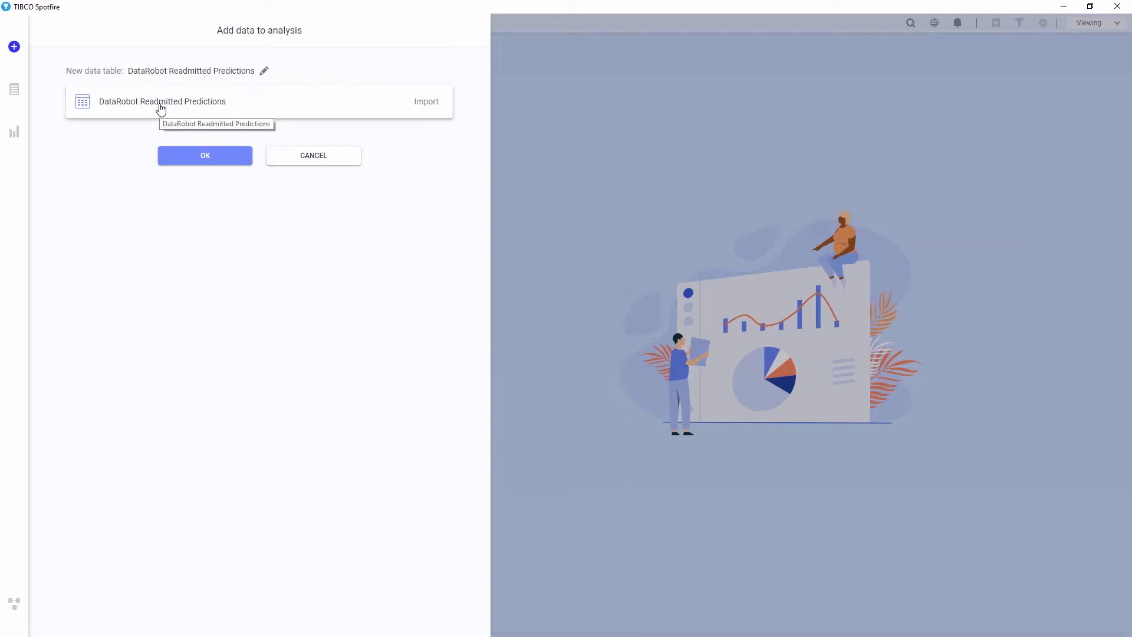
{"action": "left_click", "coordinate": [184, 154]}
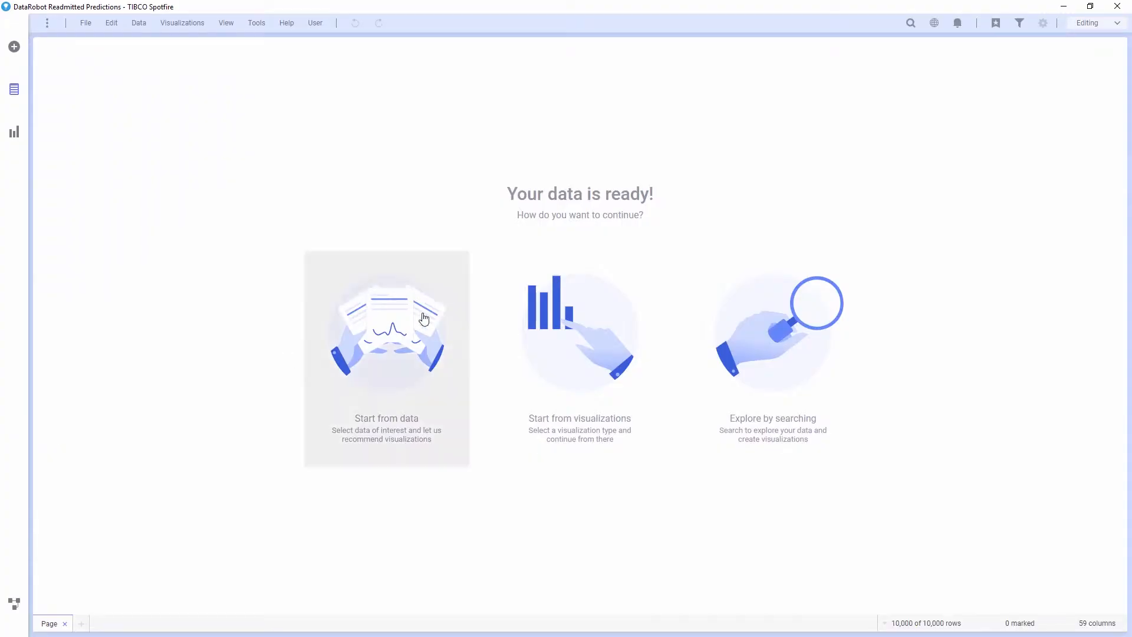
Select the prediction, gender and discharge_disposition_id columns in the analysis data to get visualization recommendations.
{"action": "left_click", "coordinate": [14, 89]}
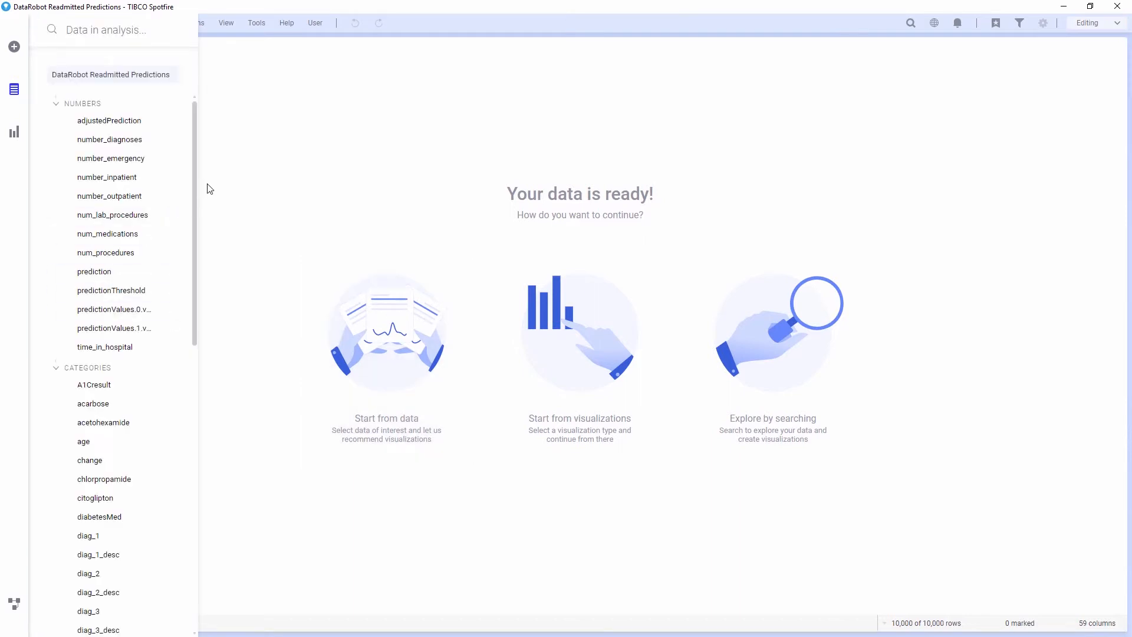
{"action": "left_click", "coordinate": [121, 272]}
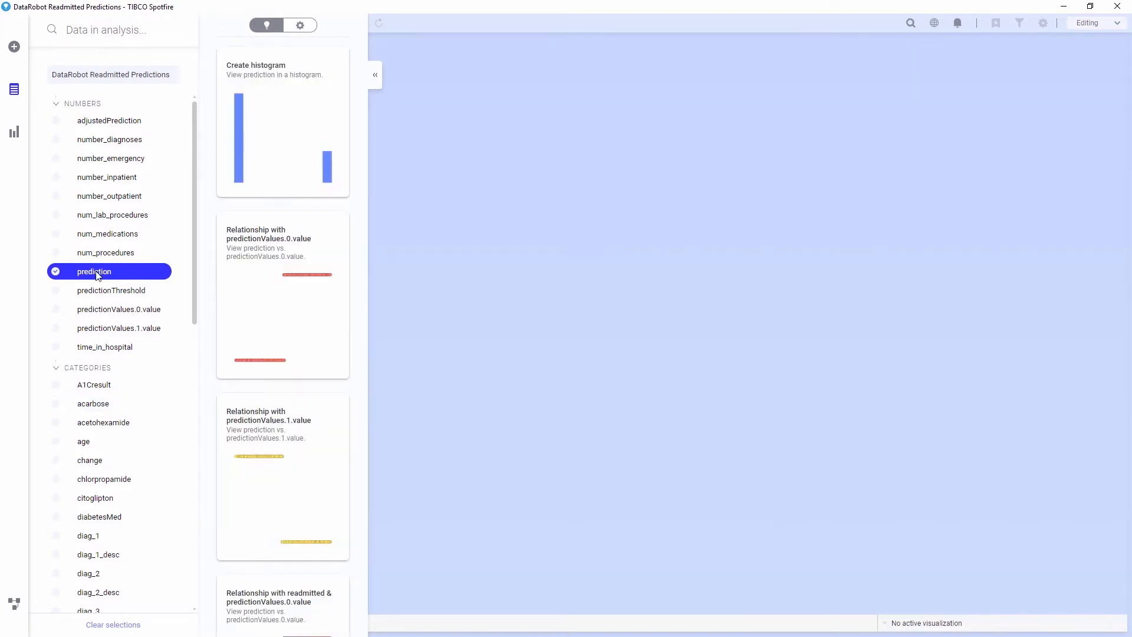
{"action": "scroll", "coordinate": [126, 321], "scroll_direction": "down", "scroll_amount": 4}
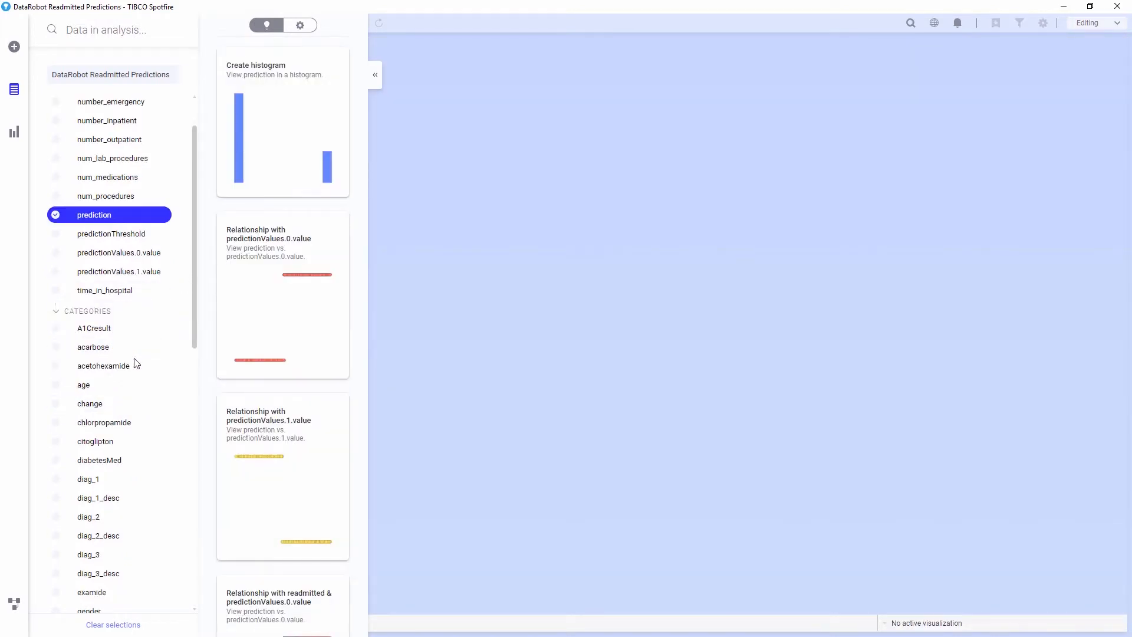
{"action": "left_click", "coordinate": [95, 443]}
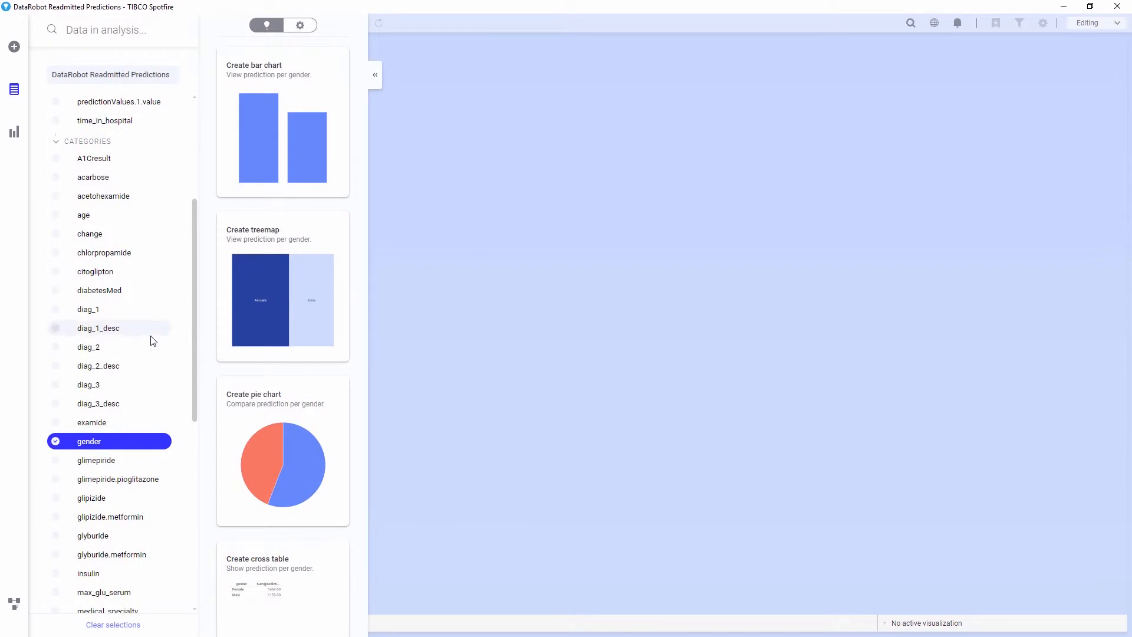
{"action": "scroll", "coordinate": [152, 340], "scroll_direction": "down", "scroll_amount": 7}
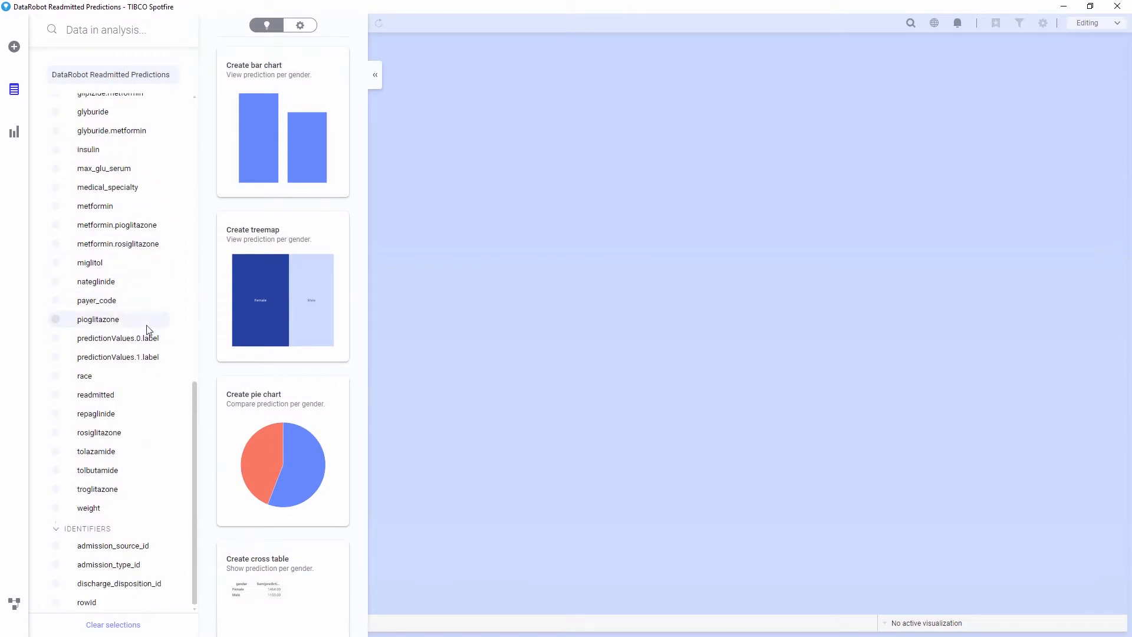
{"action": "left_click", "coordinate": [127, 590]}
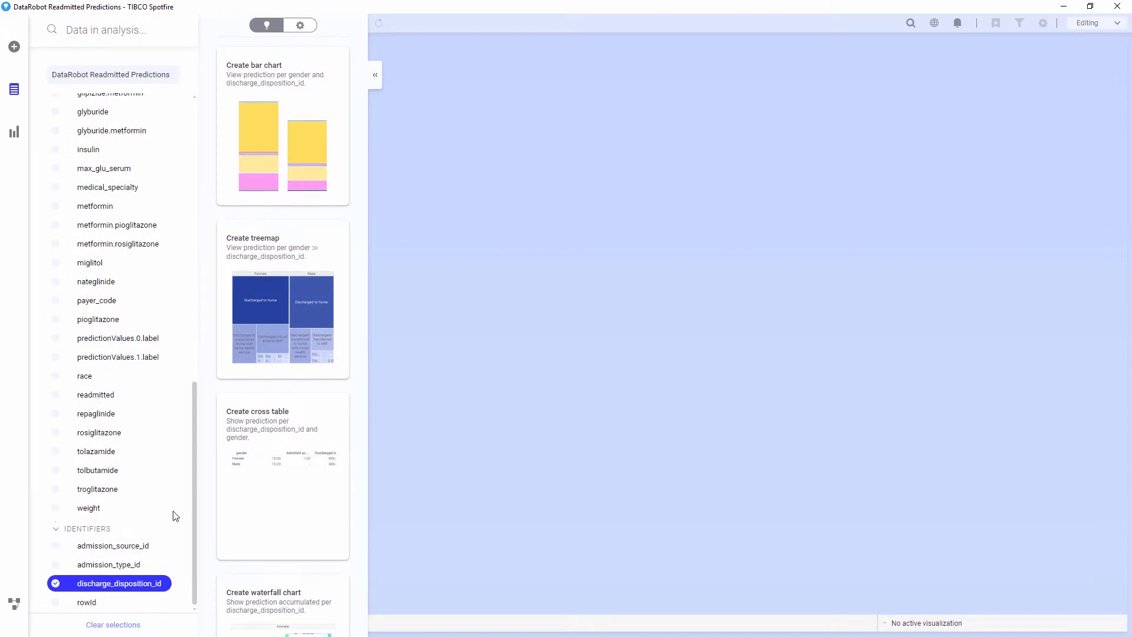
Create the recommended treemap of prediction per gender and discharge_disposition_id.
{"action": "scroll", "coordinate": [180, 507], "scroll_direction": "up", "scroll_amount": 1}
{"action": "scroll", "coordinate": [156, 491], "scroll_direction": "down", "scroll_amount": 1}
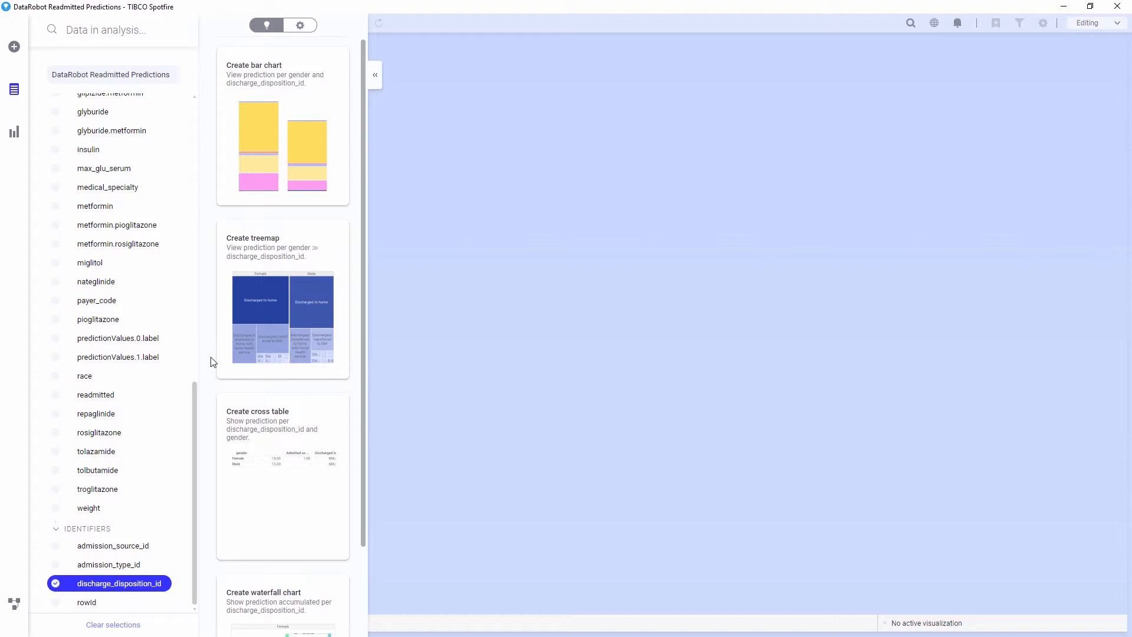
{"action": "scroll", "coordinate": [213, 362], "scroll_direction": "down", "scroll_amount": 2}
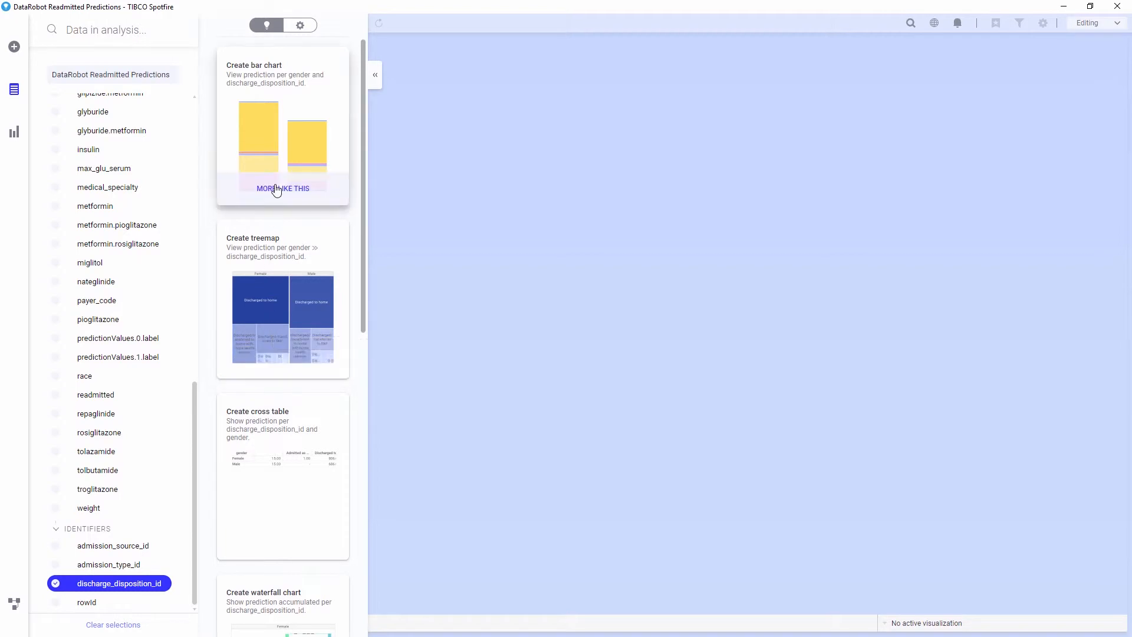
{"action": "left_click", "coordinate": [269, 336]}
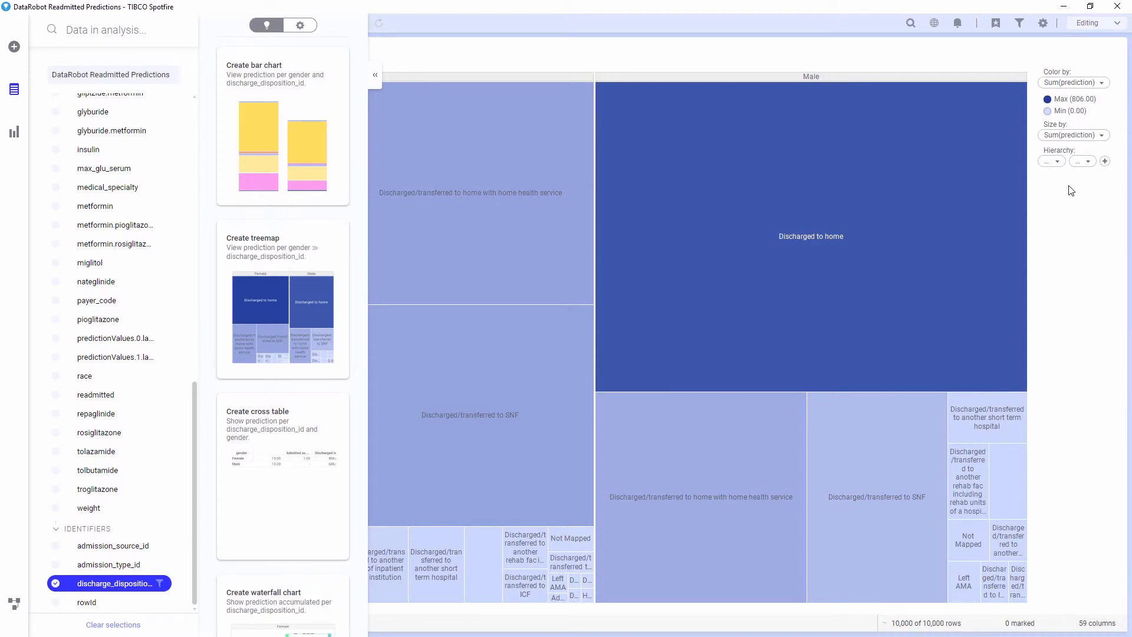
Change the treemap's color aggregation to Avg (Average) of prediction.
{"action": "left_click", "coordinate": [1089, 82]}
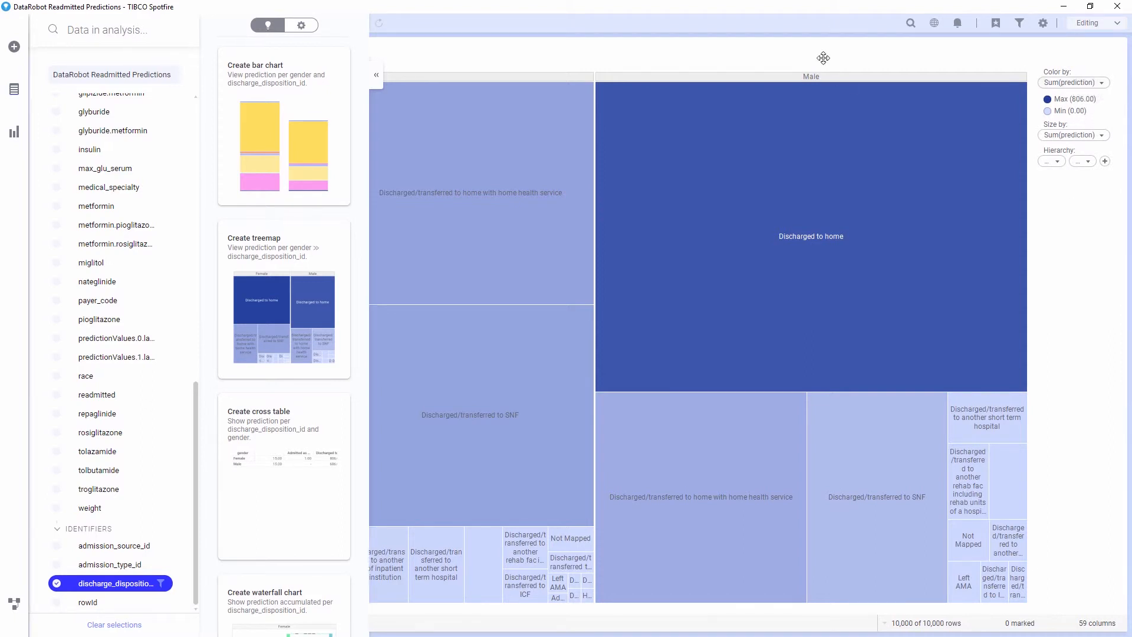
{"action": "left_click", "coordinate": [1099, 82]}
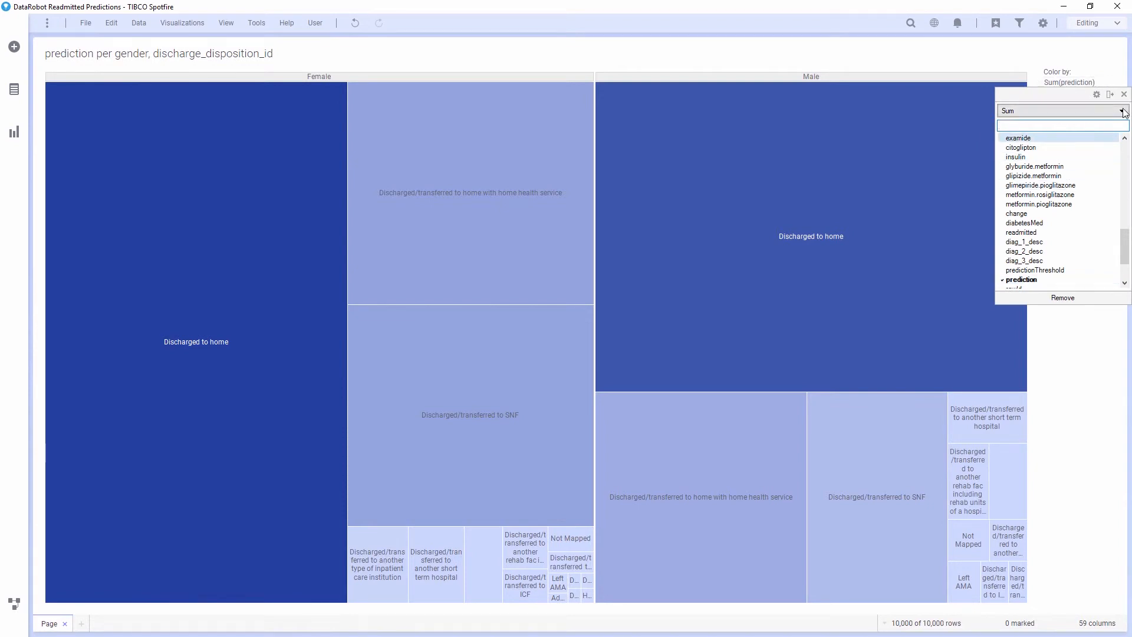
{"action": "left_click", "coordinate": [1083, 111]}
{"action": "left_click", "coordinate": [1015, 146]}
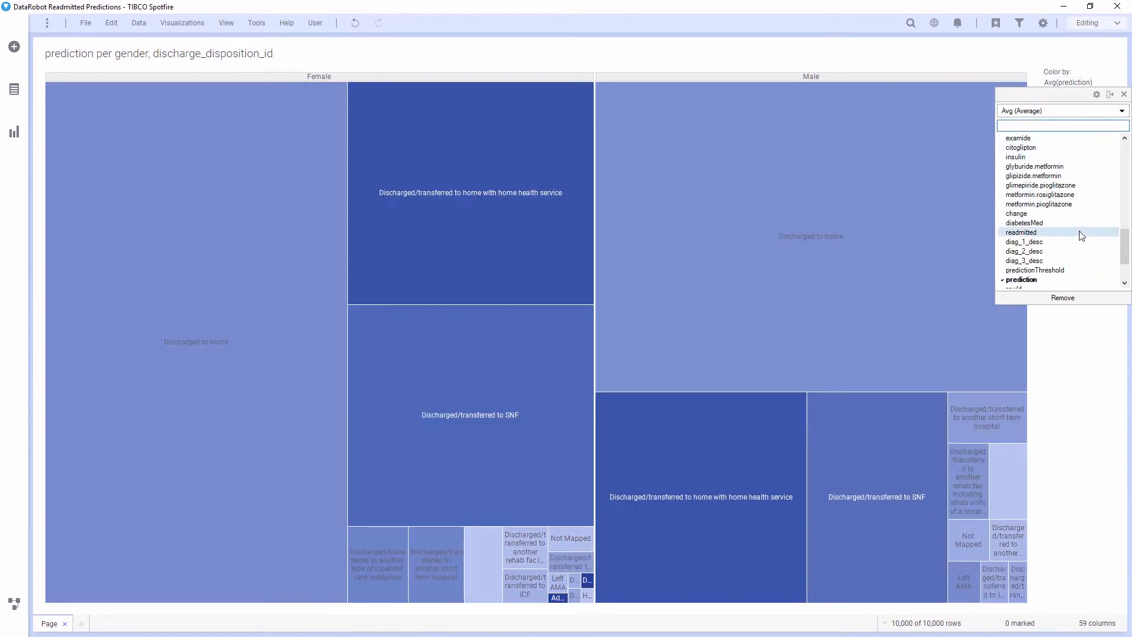
{"action": "left_click", "coordinate": [1080, 317]}
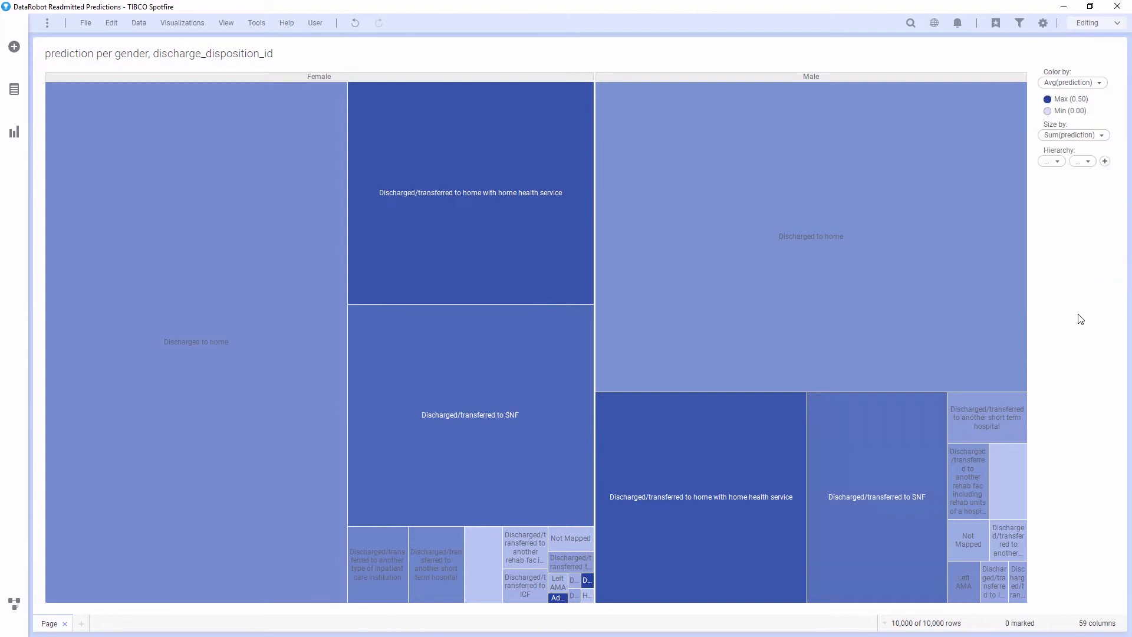
Change the treemap's size aggregation to Avg (Average) of prediction.
{"action": "left_click", "coordinate": [1097, 135]}
{"action": "left_click", "coordinate": [1114, 166]}
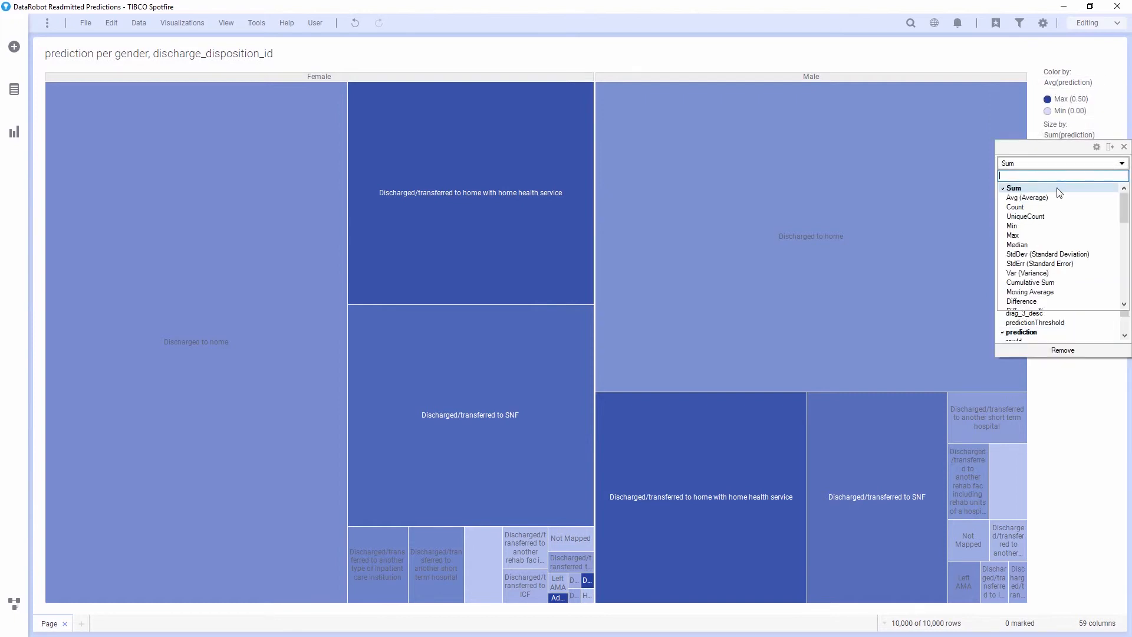
{"action": "left_click", "coordinate": [1055, 197]}
{"action": "left_click", "coordinate": [1116, 368]}
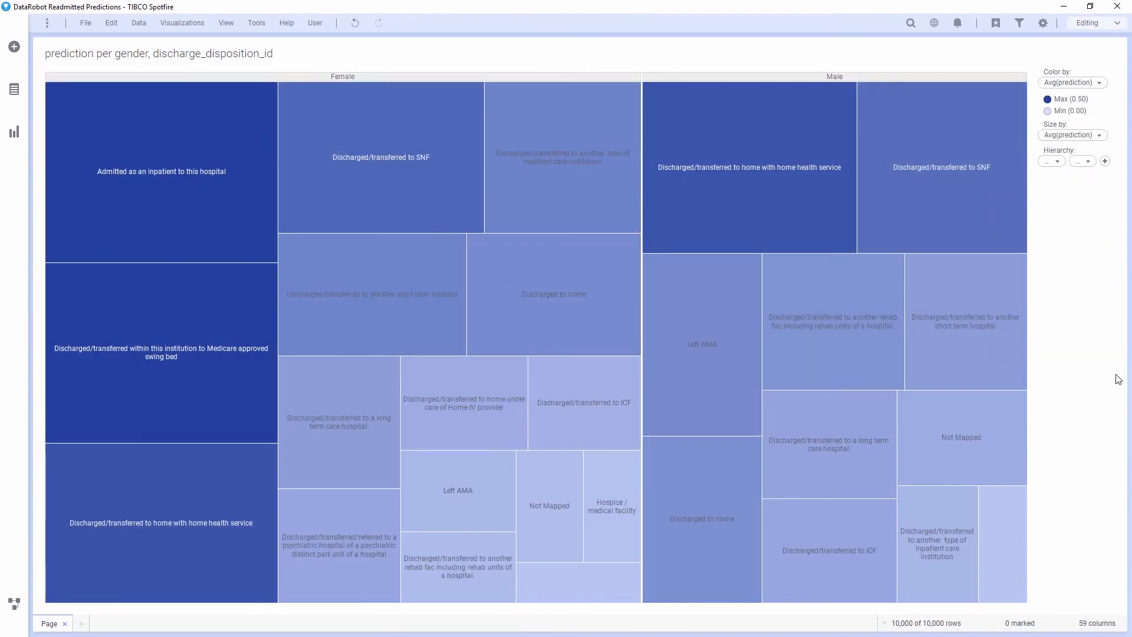
Examine the average prediction details of several Female discharge disposition tiles in the treemap, from the darkest to the lightest.
{"action": "mouse_move", "coordinate": [93, 181]}
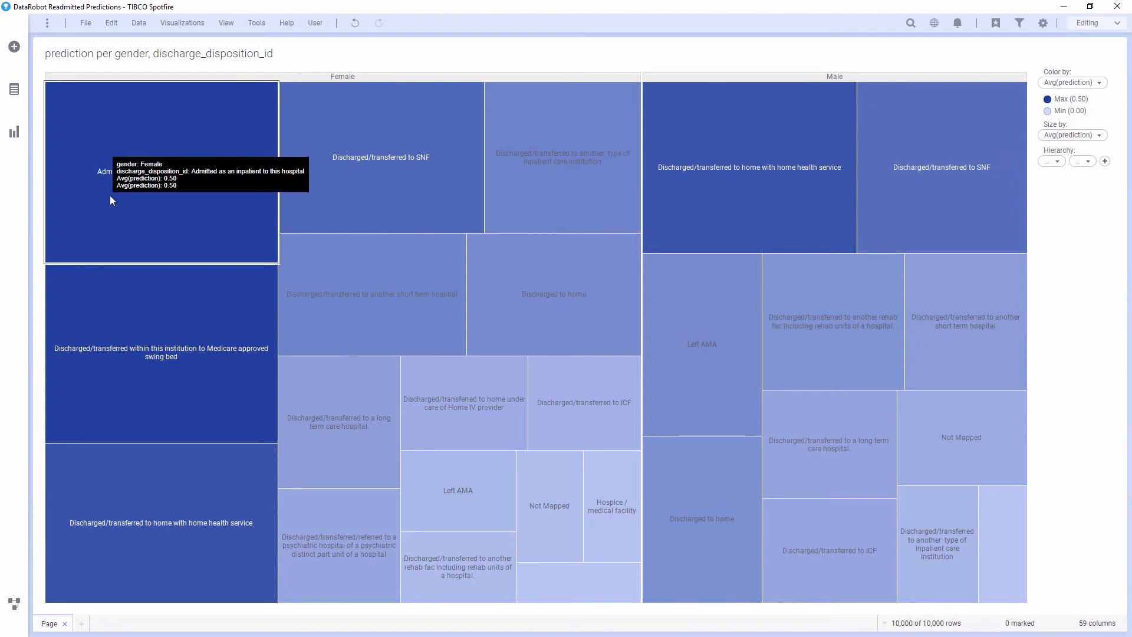
{"action": "mouse_move", "coordinate": [128, 288]}
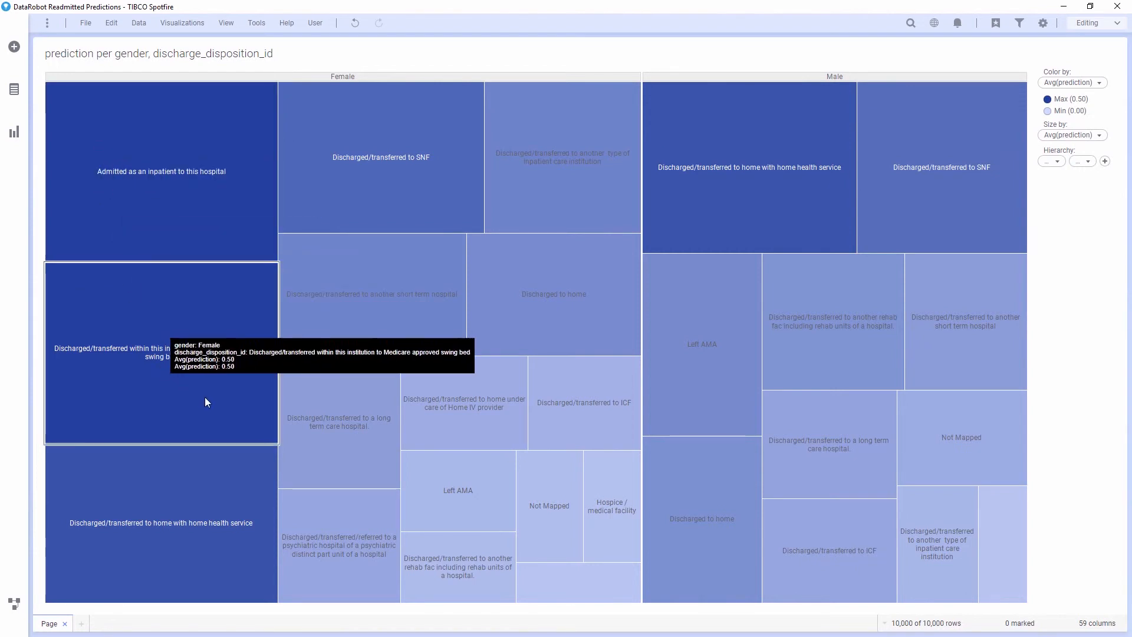
{"action": "mouse_move", "coordinate": [212, 213]}
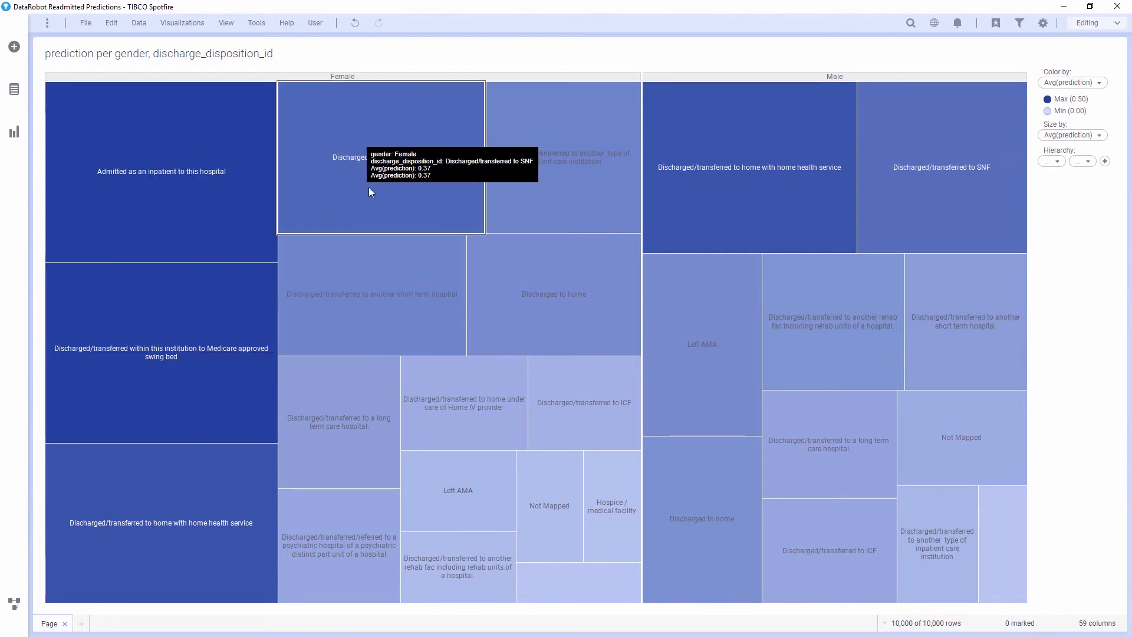
{"action": "mouse_move", "coordinate": [601, 583]}
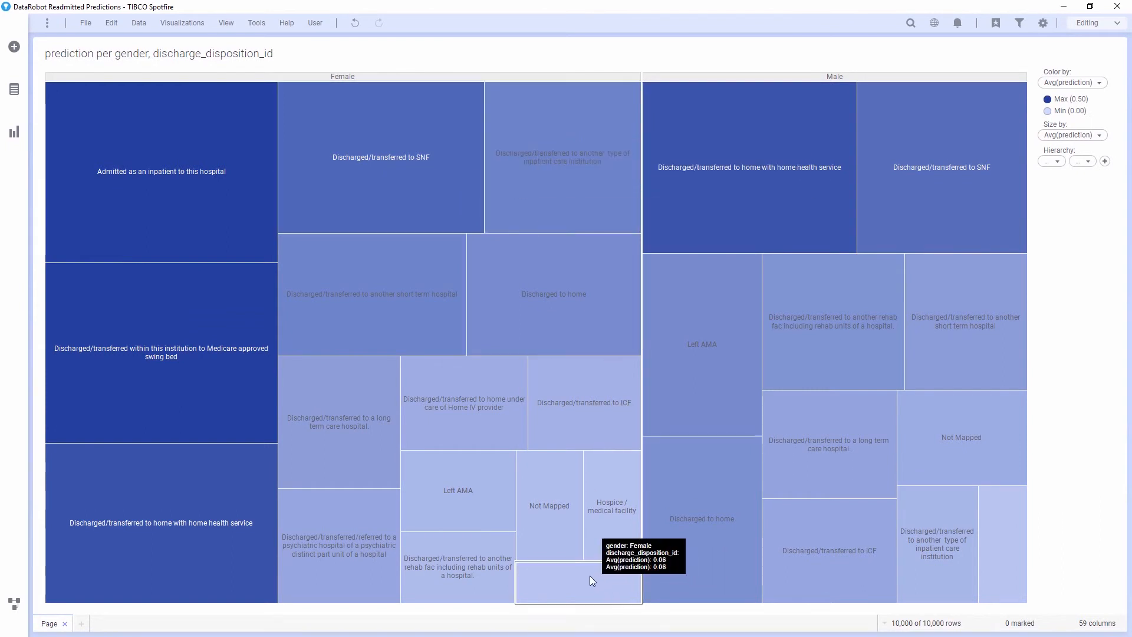